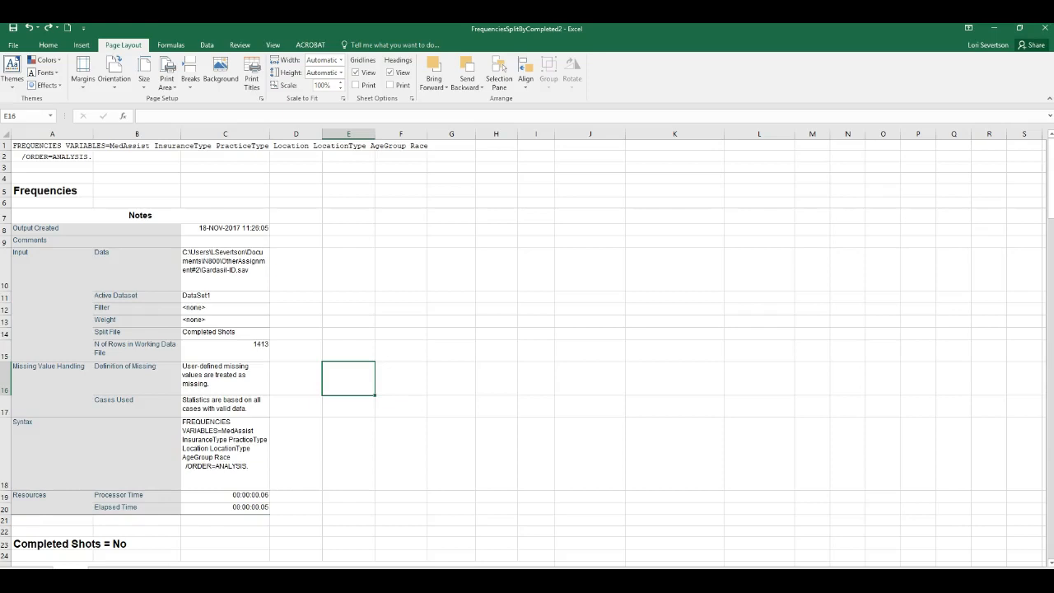
# - Delete rows 1 to 21, which hold the syntax and Notes section above the "Completed Shots = No" heading
pyautogui.moveTo(4, 145); pyautogui.dragTo(14, 519)
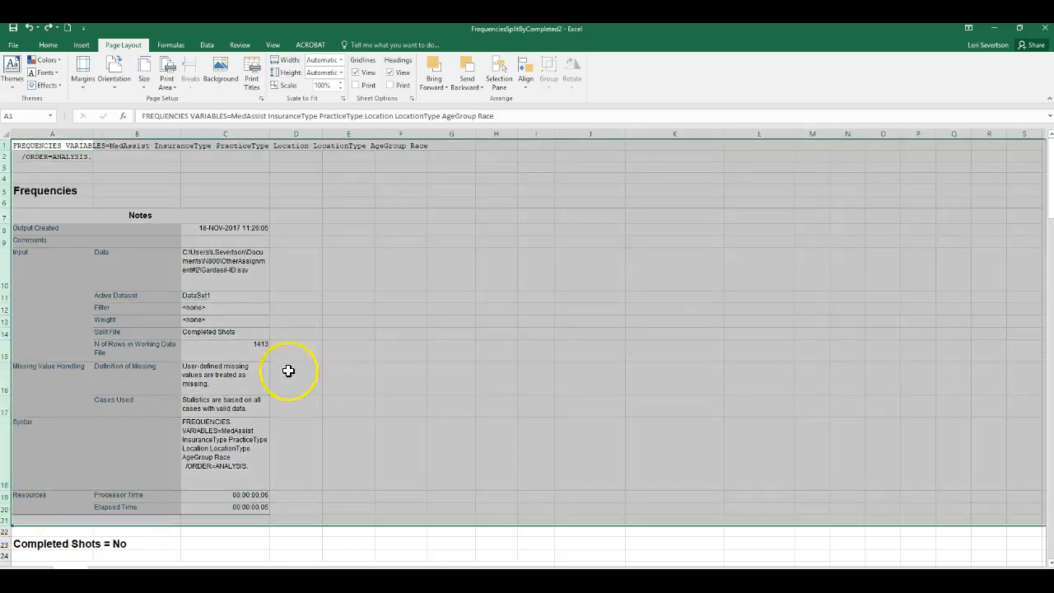
pyautogui.rightClick(305, 325)
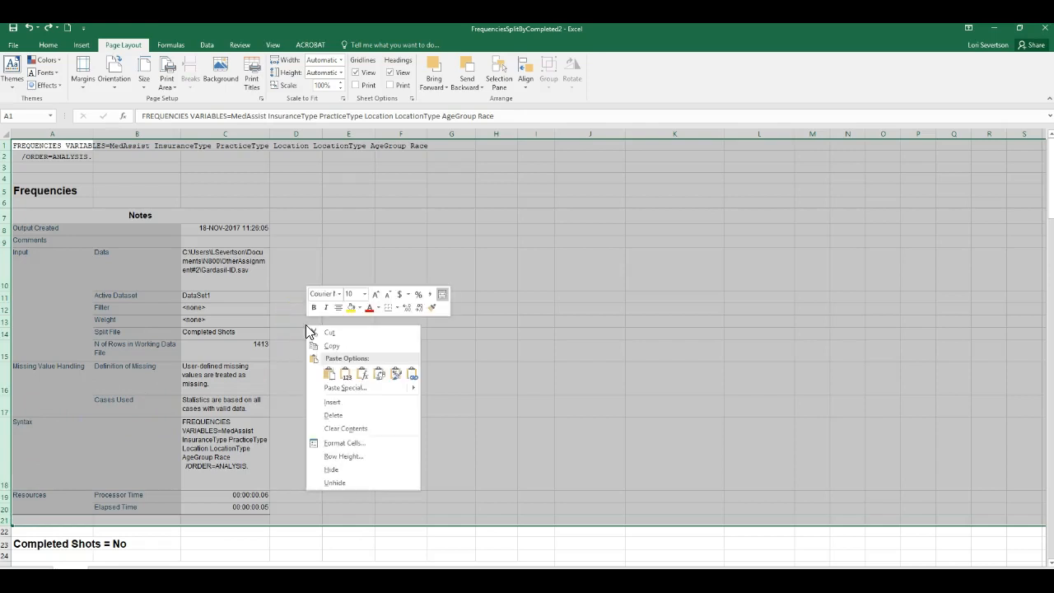
pyautogui.click(331, 415)
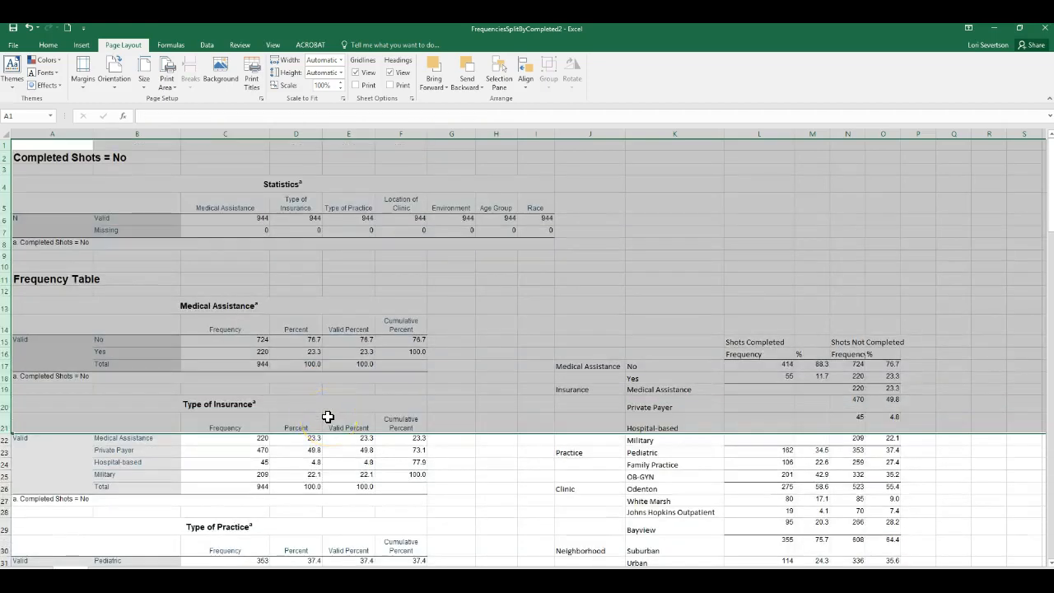
pyautogui.click(277, 388)
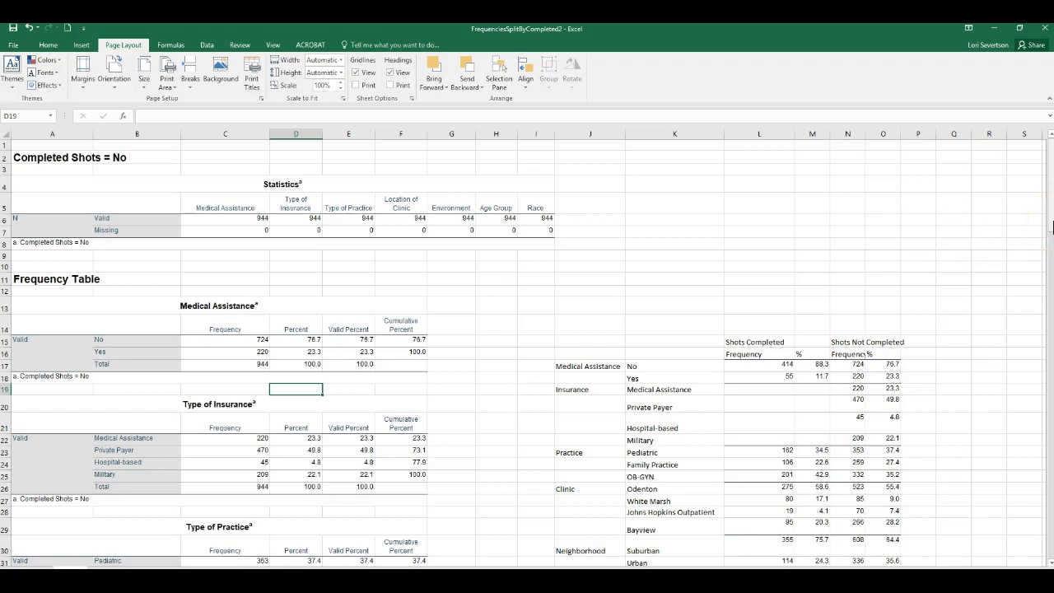
# - Examine the summary table's Shots Completed and Shots Not Completed columns, category labels and Insurance rows
pyautogui.moveTo(1053, 224); pyautogui.dragTo(1033, 197)
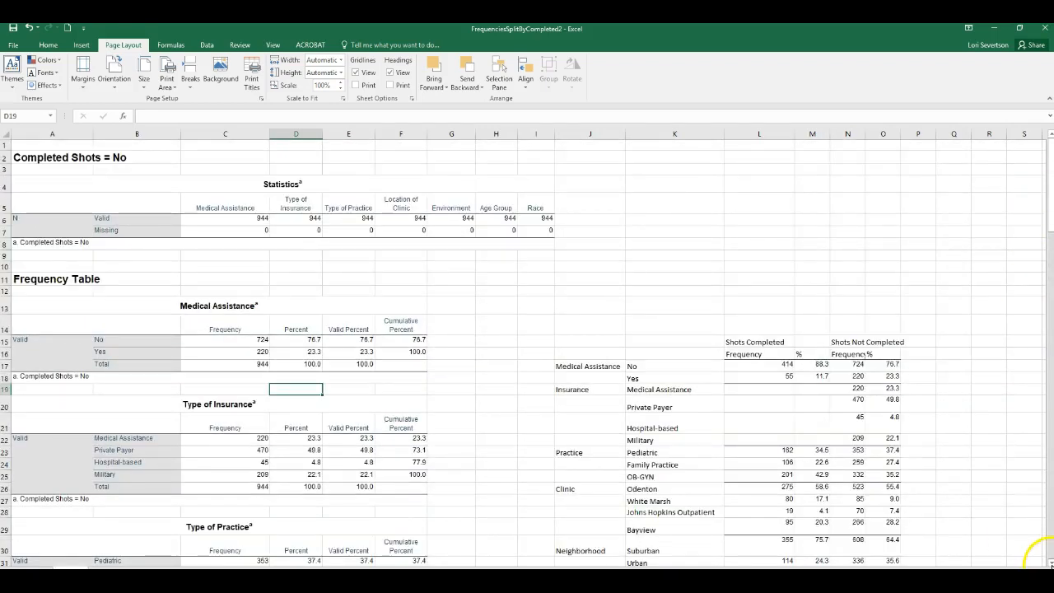
pyautogui.click(1050, 563)
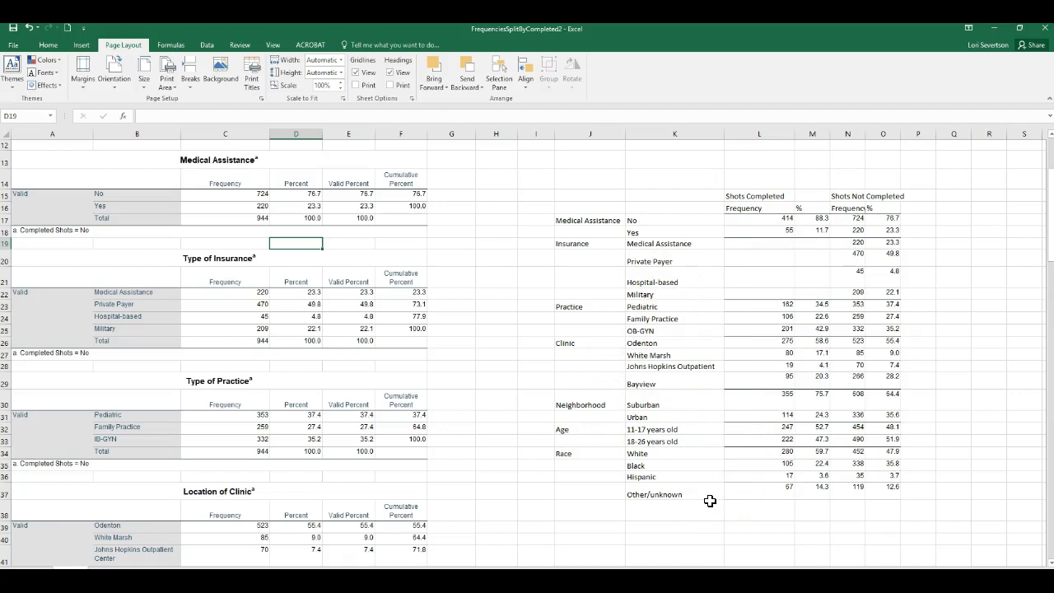
pyautogui.click(742, 198)
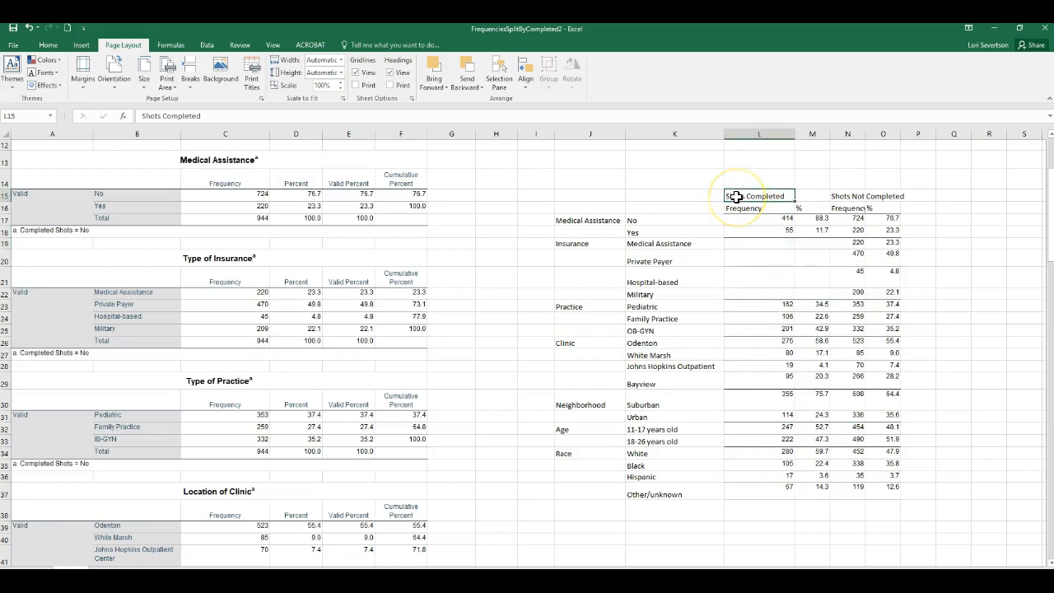
pyautogui.moveTo(742, 197)
pyautogui.mouseDown()
pyautogui.moveTo(802, 212)
pyautogui.moveTo(809, 487)
pyautogui.mouseUp()
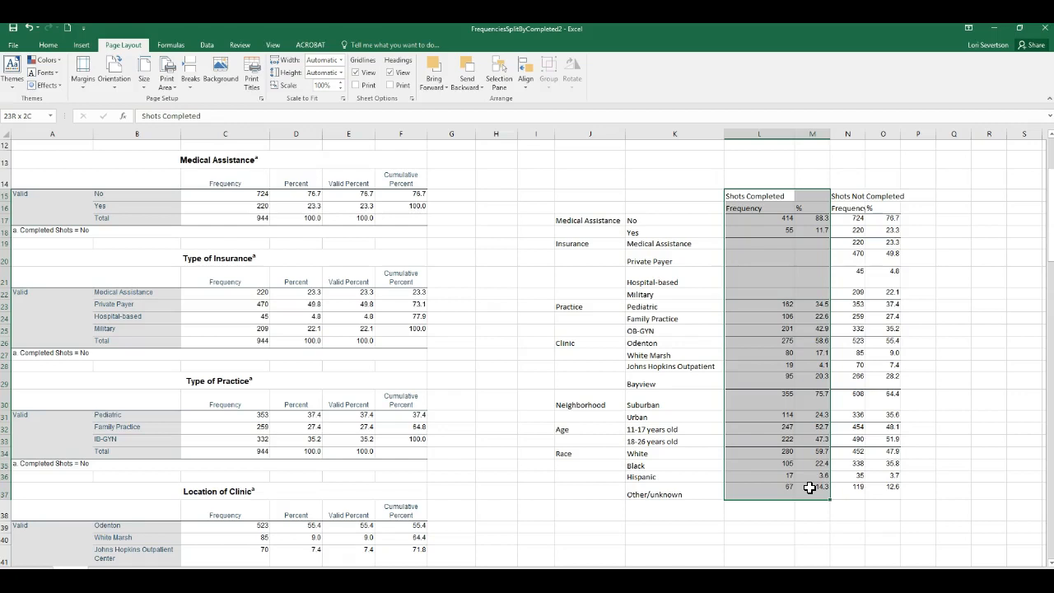
pyautogui.moveTo(841, 196); pyautogui.dragTo(886, 484)
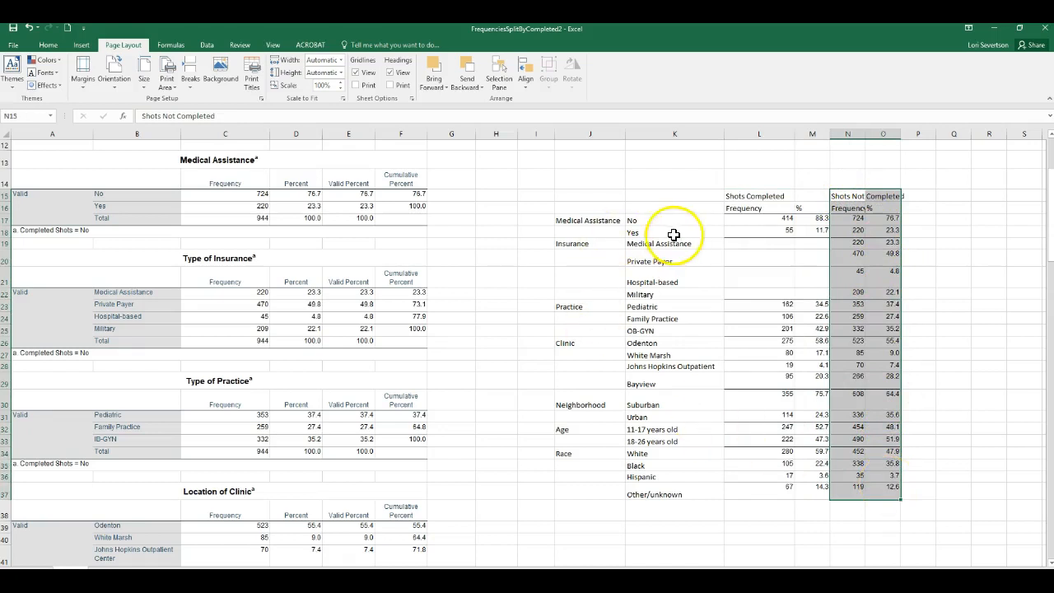
pyautogui.moveTo(717, 219); pyautogui.dragTo(675, 497)
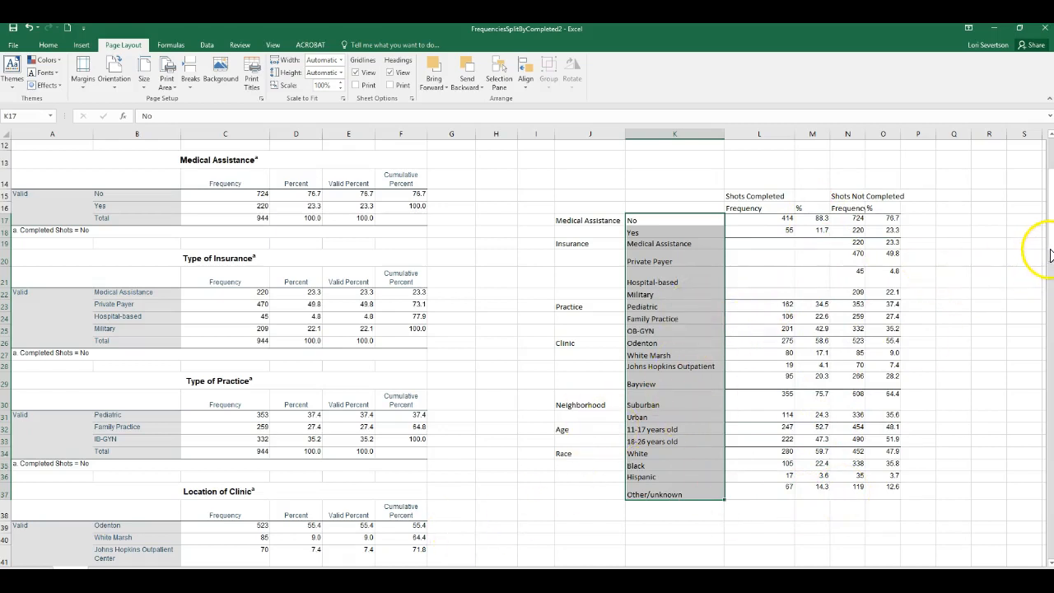
pyautogui.moveTo(1050, 250); pyautogui.dragTo(1049, 256)
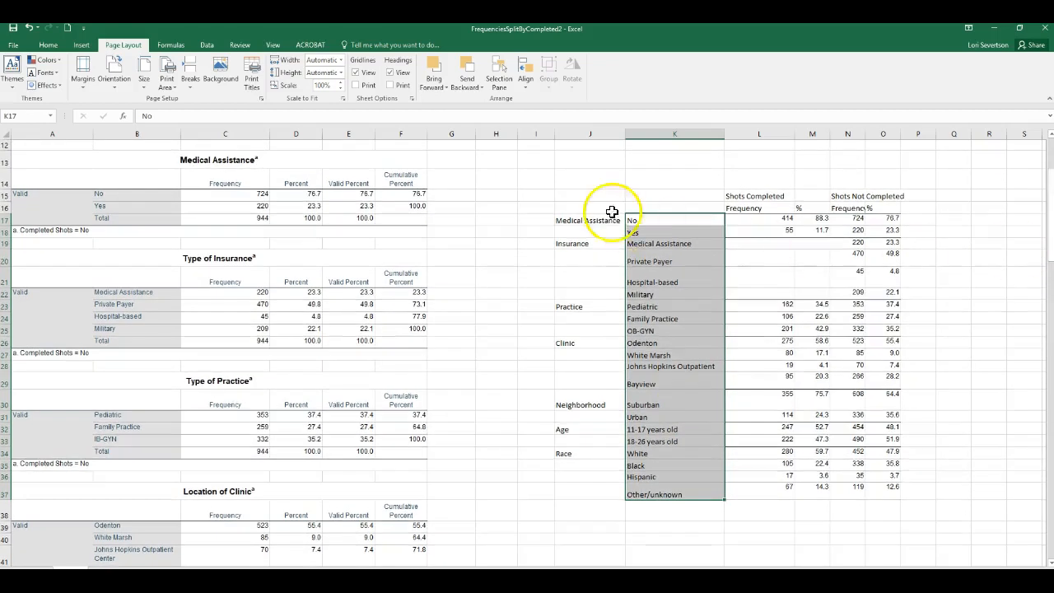
pyautogui.click(570, 240)
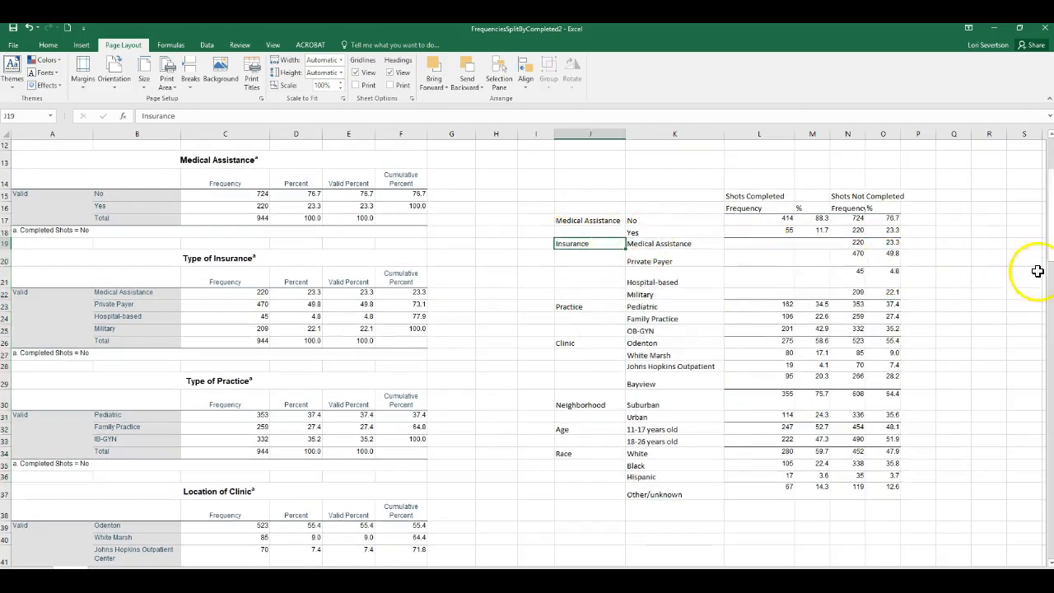
# - Copy the Type of Insurance frequencies and percents from the "Completed Shots = Yes" output into the summary table's Shots Completed columns, starting at L19
pyautogui.moveTo(1049, 251); pyautogui.dragTo(1036, 408)
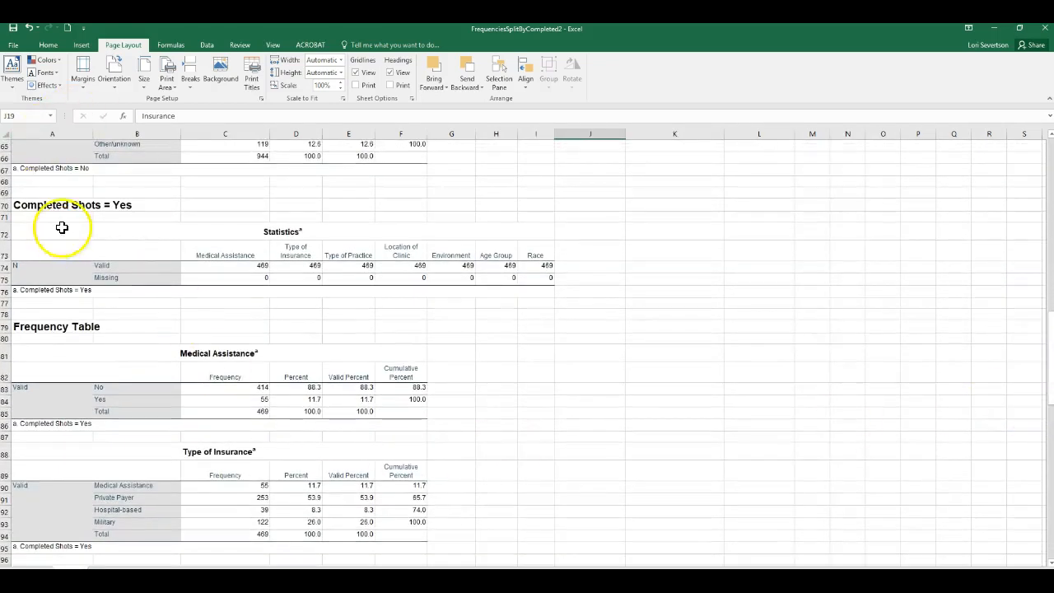
pyautogui.click(210, 483)
pyautogui.moveTo(210, 484); pyautogui.dragTo(296, 520)
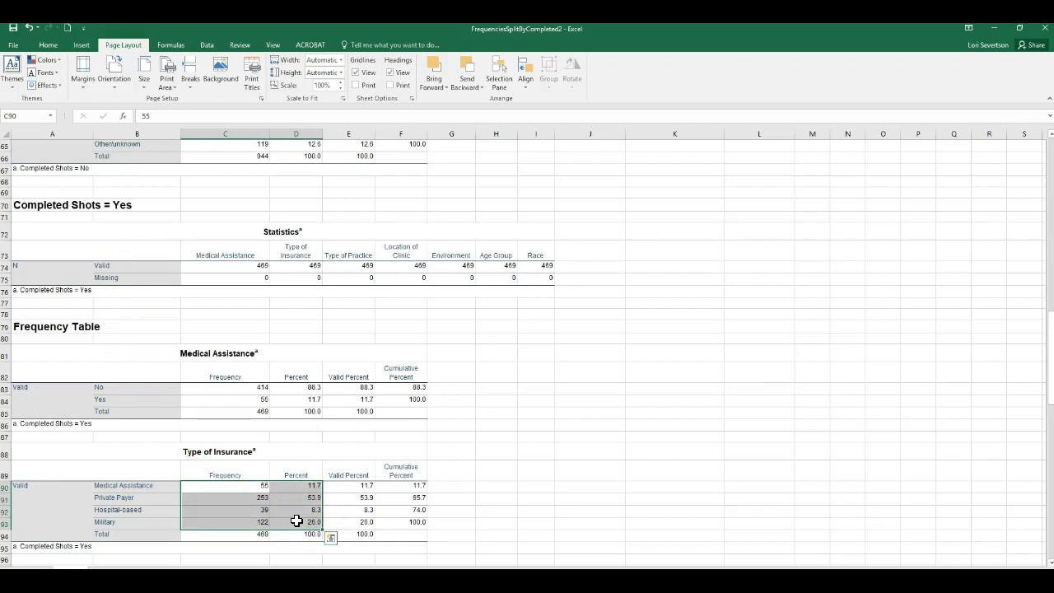
pyautogui.hotkey('ctrl', 'c')
pyautogui.moveTo(1050, 395); pyautogui.dragTo(1012, 247)
pyautogui.click(748, 255)
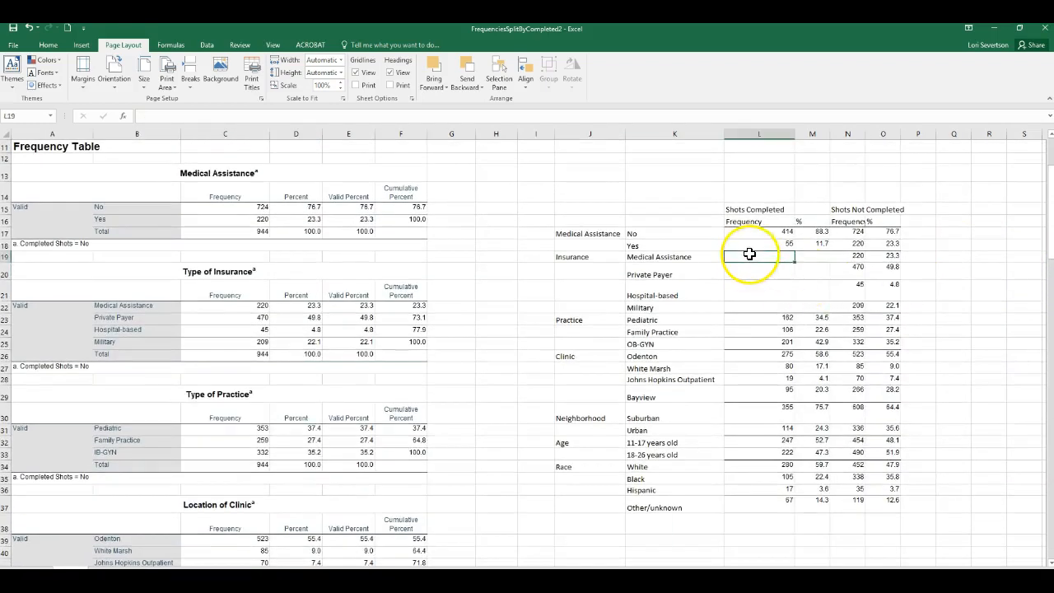
pyautogui.hotkey('ctrl', 'v')
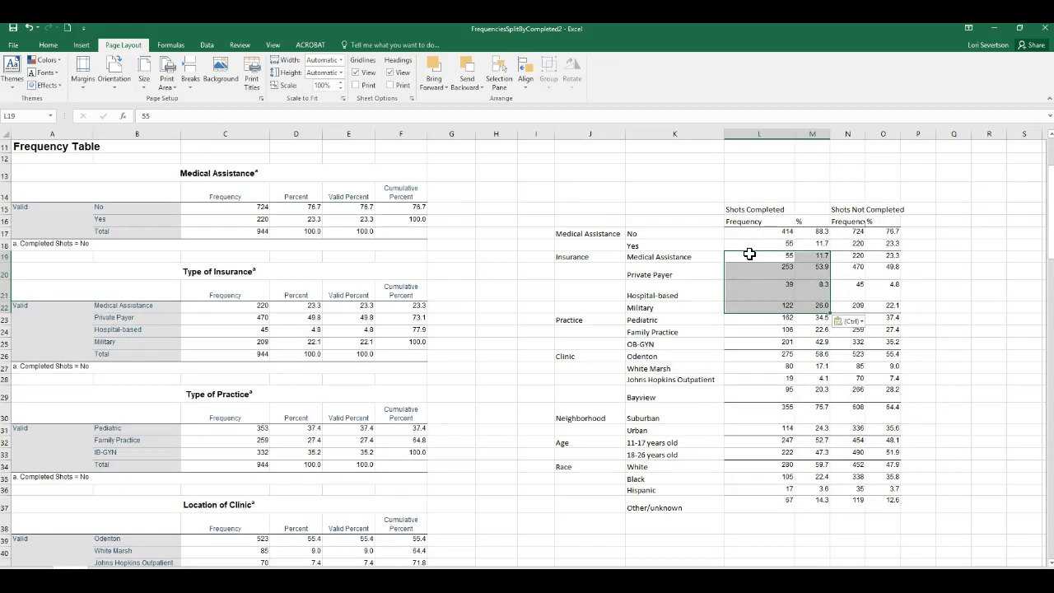
pyautogui.click(796, 552)
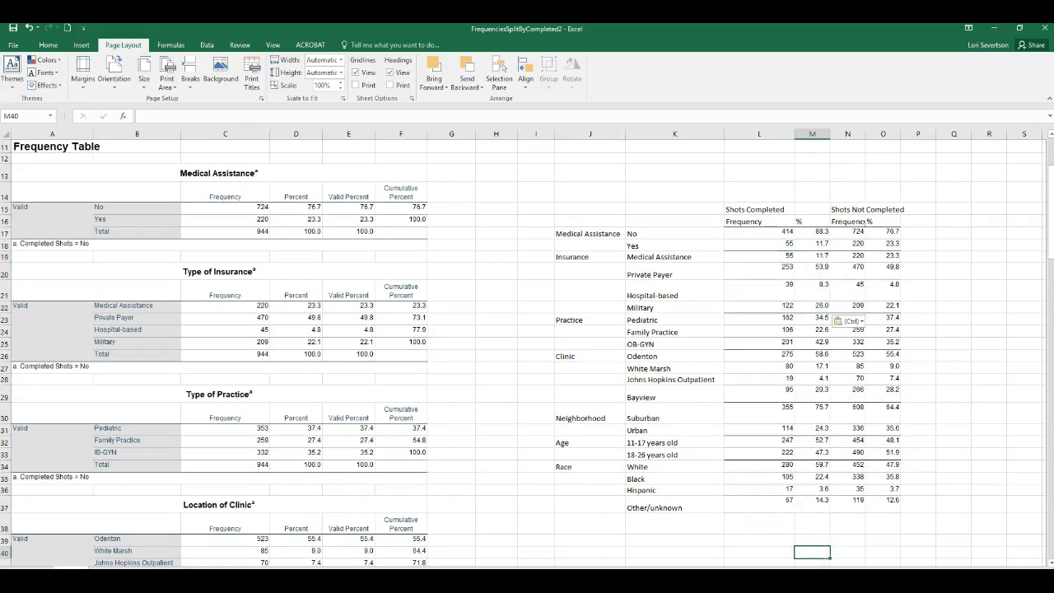
# - Copy the whole summary table J15:O37 and paste it below the Table 1 title in the Word document "Table.Frequencies and Percentages"
pyautogui.click(604, 210)
pyautogui.moveTo(603, 210); pyautogui.dragTo(879, 502)
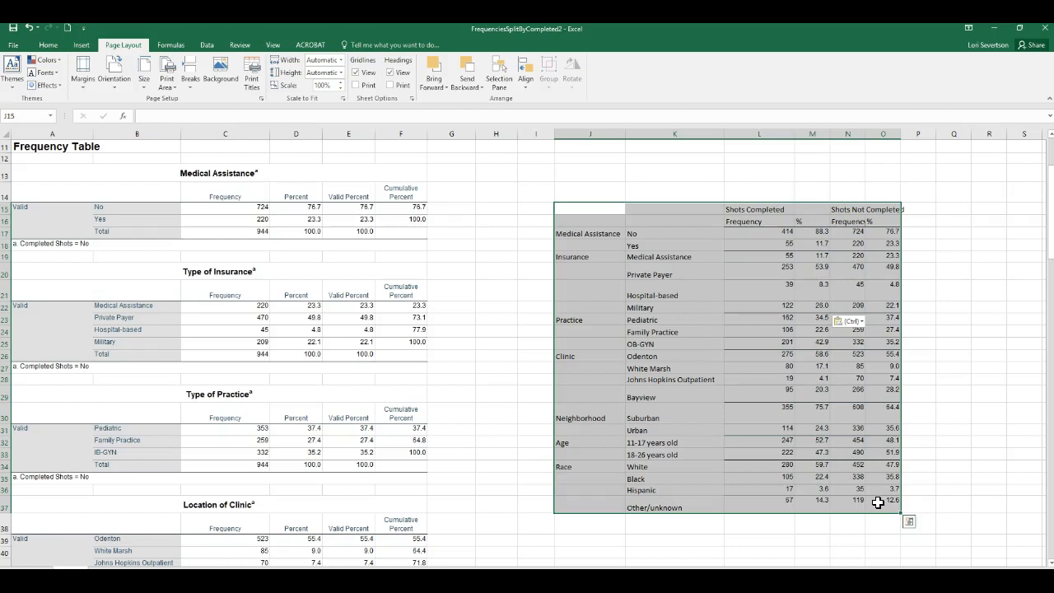
pyautogui.hotkey('ctrl', 'c')
pyautogui.moveTo(471, 587)
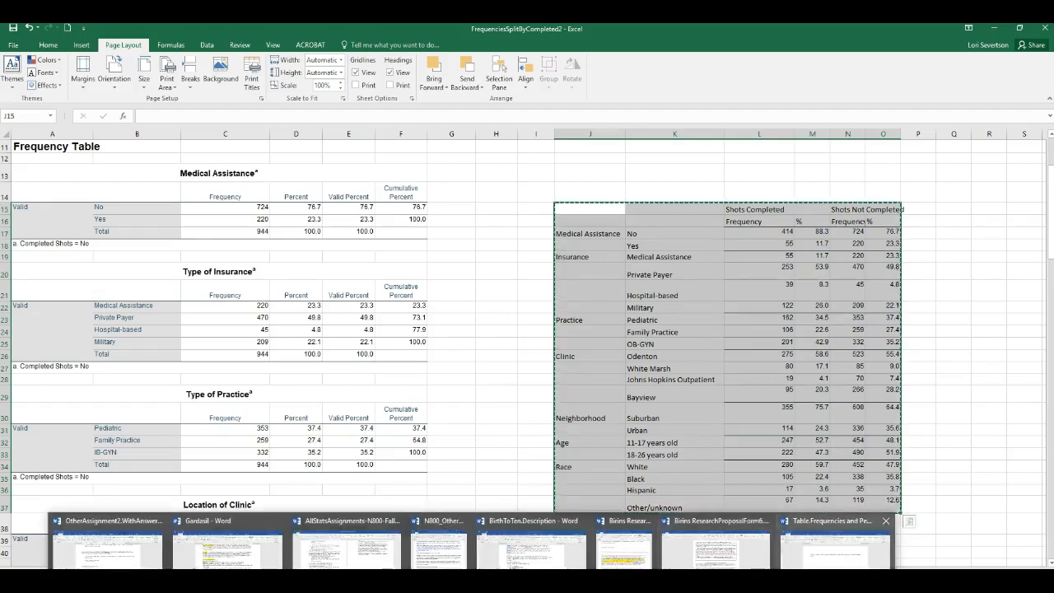
pyautogui.click(835, 548)
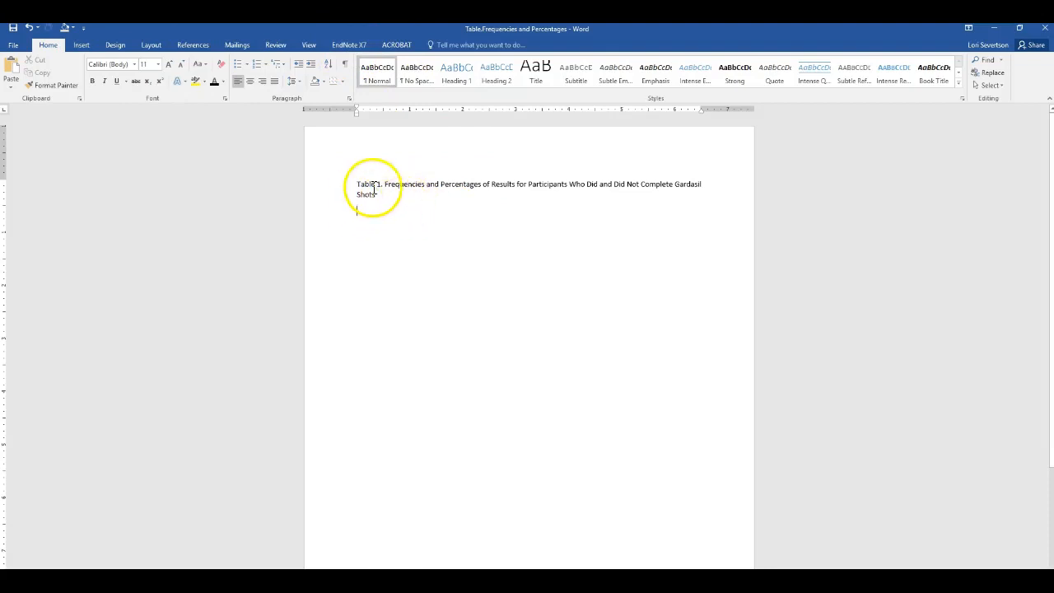
pyautogui.click(387, 244)
pyautogui.hotkey('ctrl', 'v')
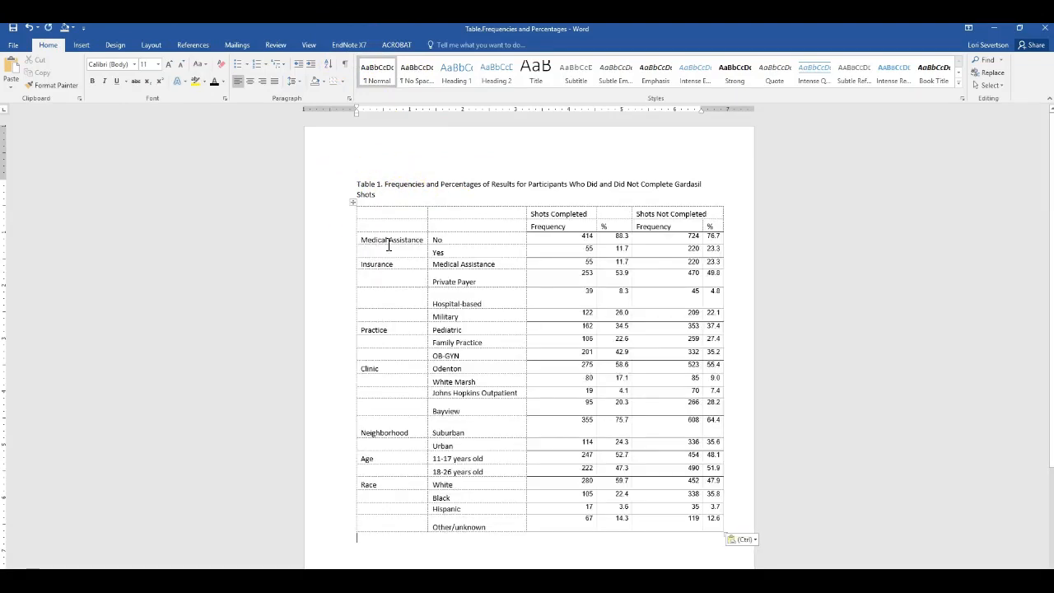
# - AutoFit the whole pasted table to its contents
pyautogui.click(519, 543)
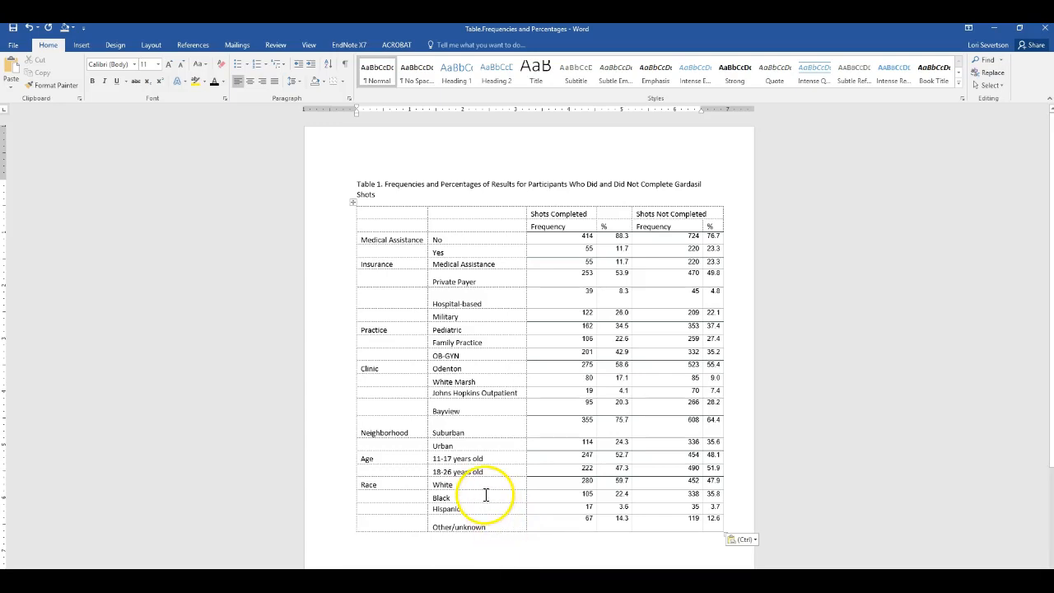
pyautogui.click(353, 203)
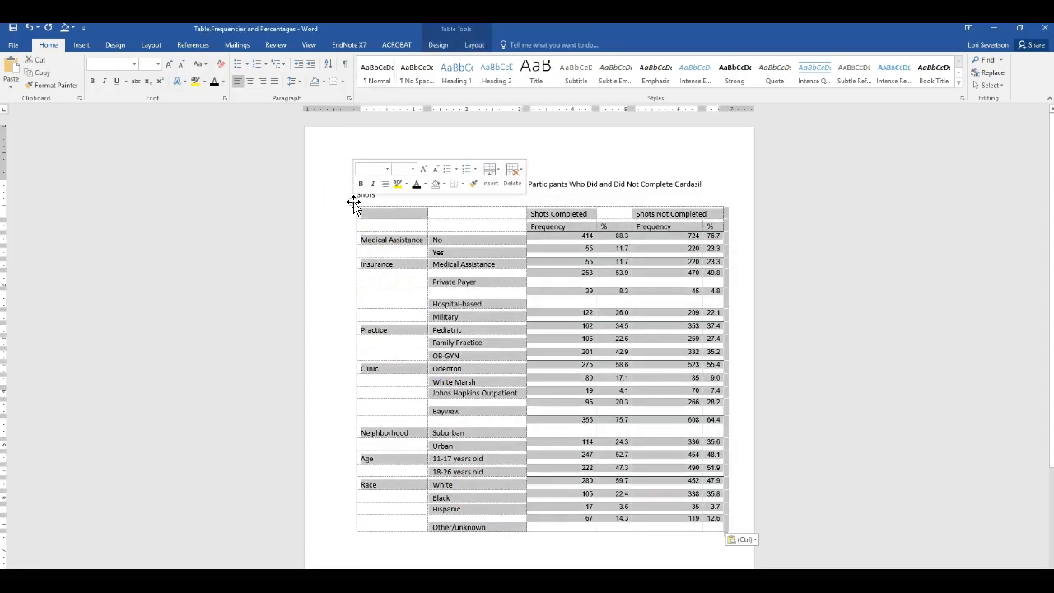
pyautogui.click(354, 204)
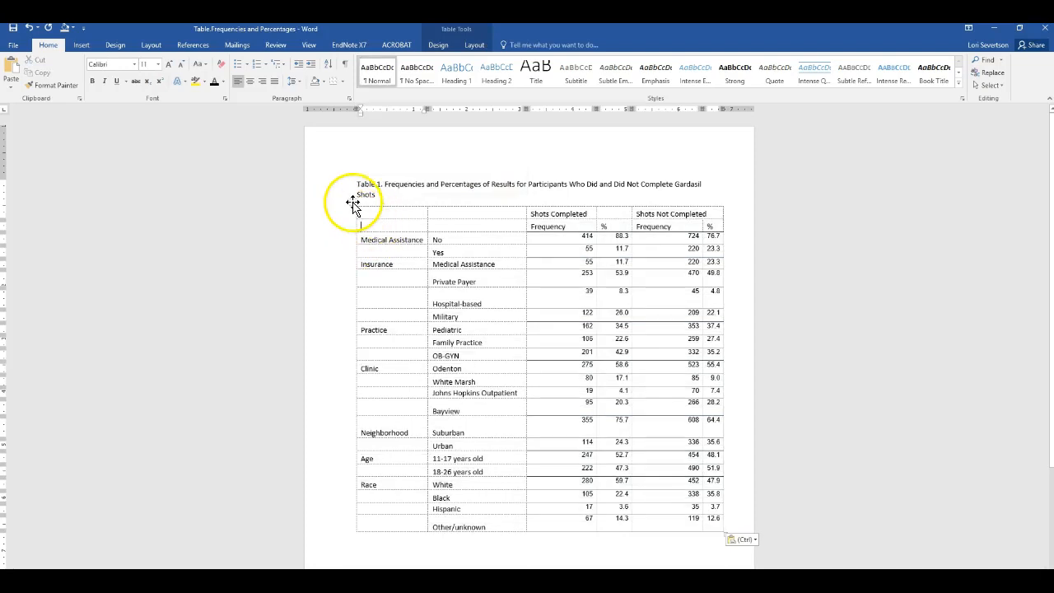
pyautogui.click(354, 204)
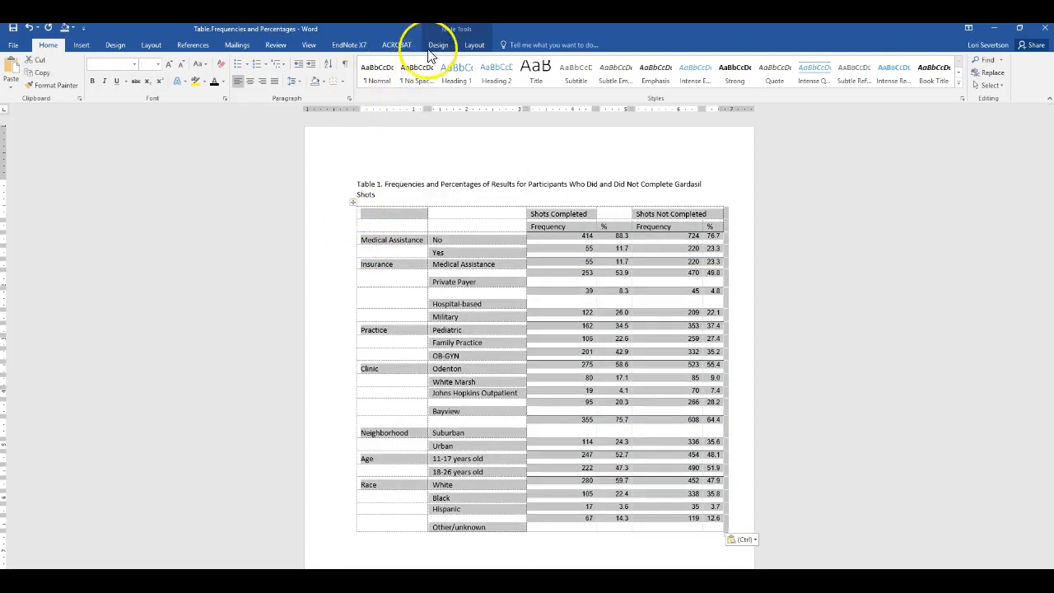
pyautogui.click(474, 45)
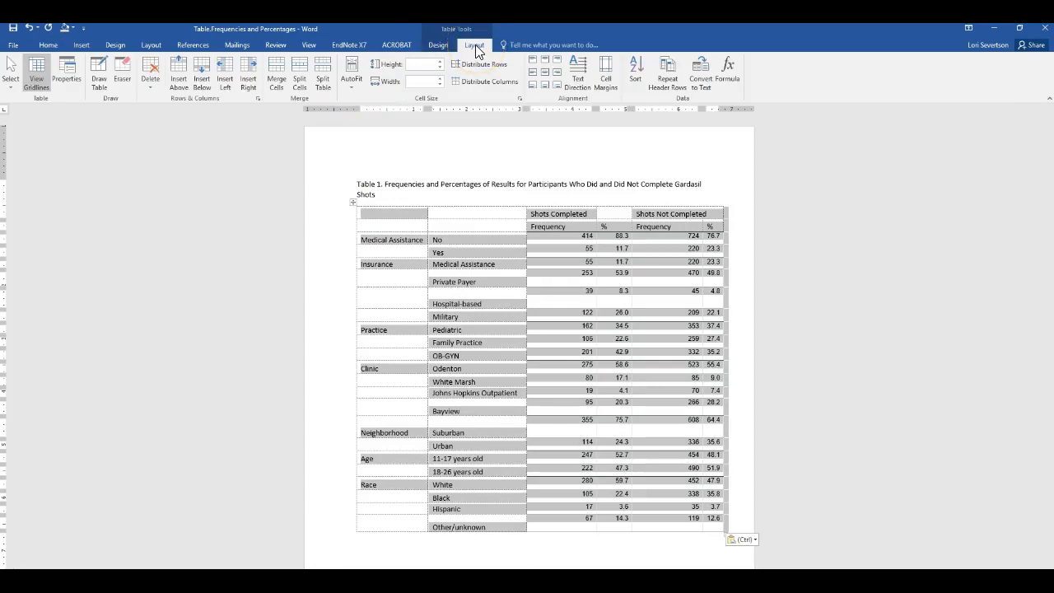
pyautogui.click(350, 88)
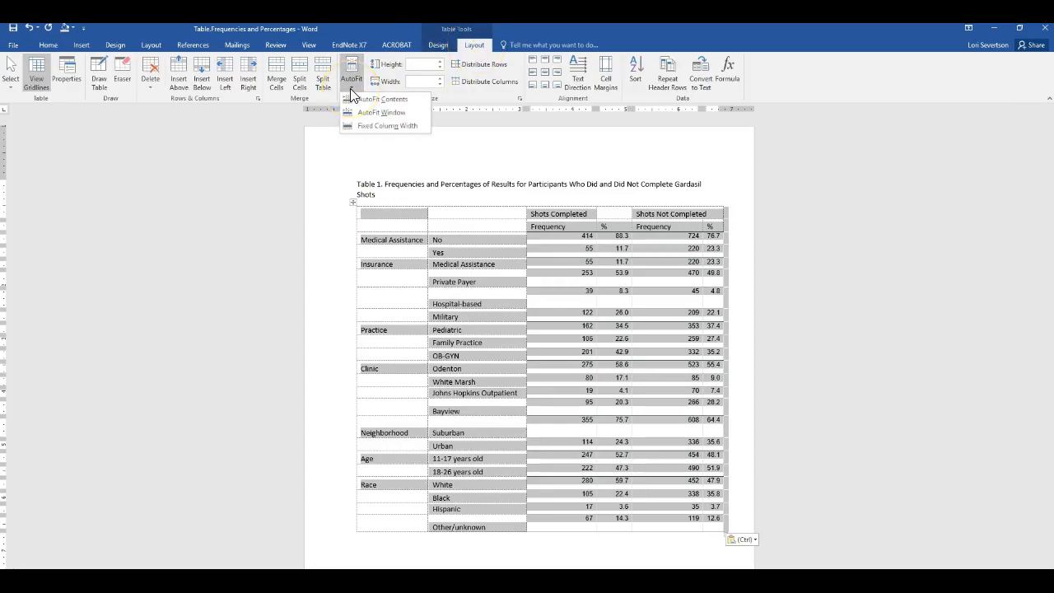
pyautogui.click(362, 99)
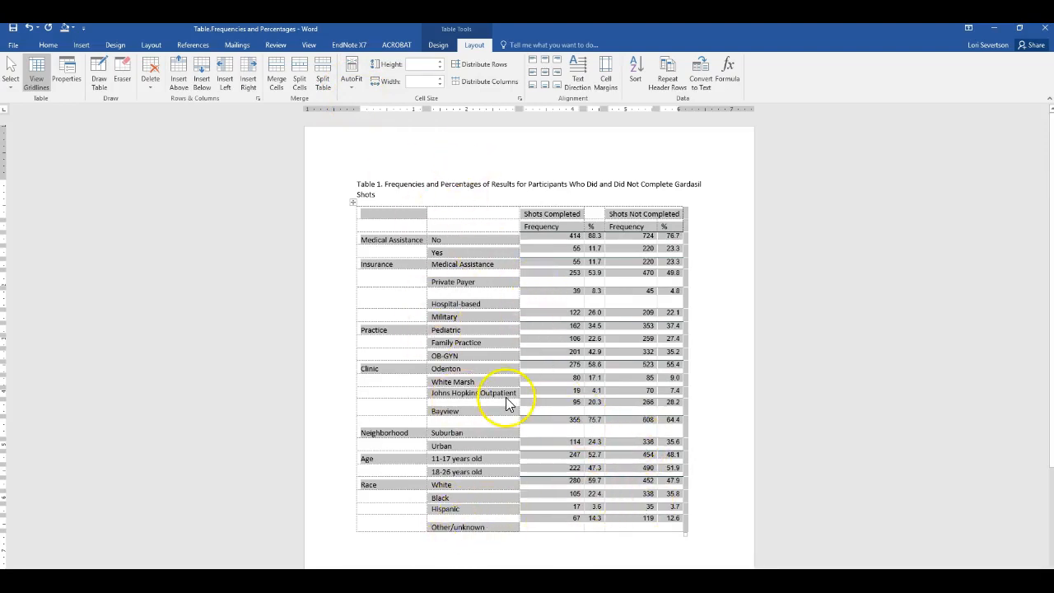
pyautogui.click(570, 557)
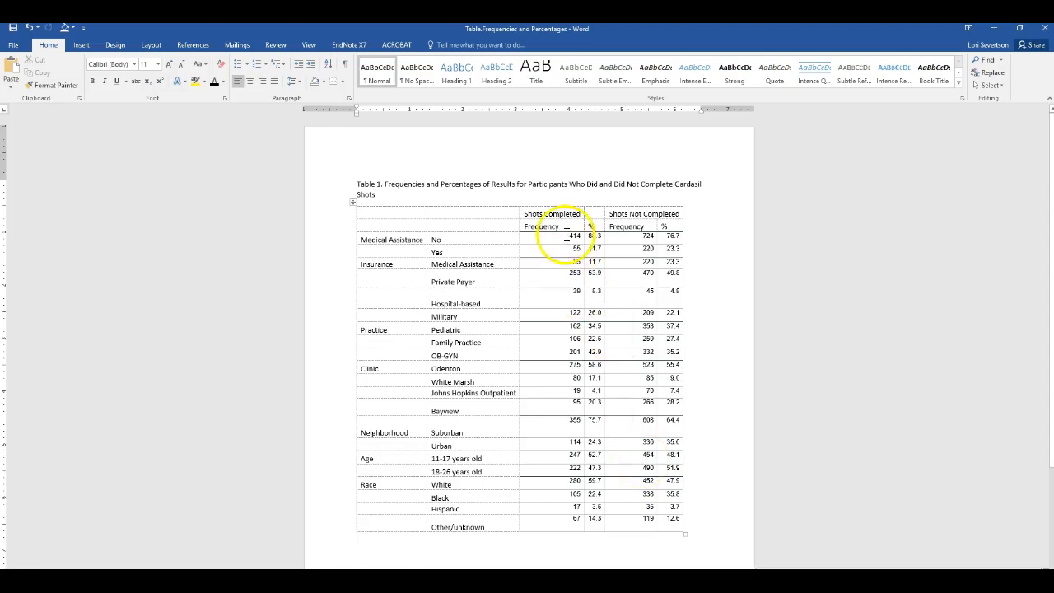
# - Remove all borders from the entire table
pyautogui.click(353, 204)
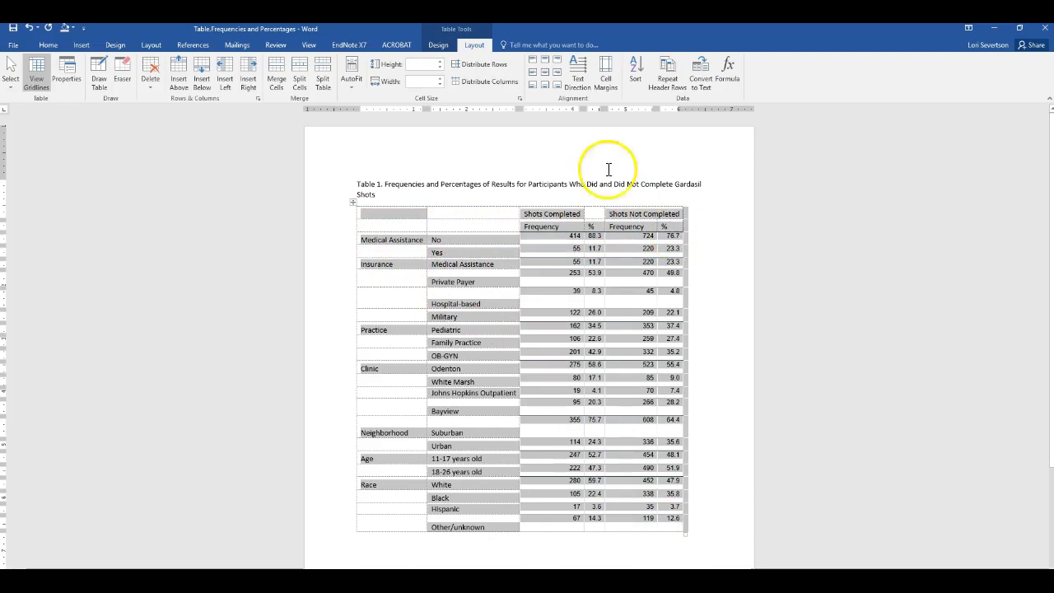
pyautogui.click(438, 46)
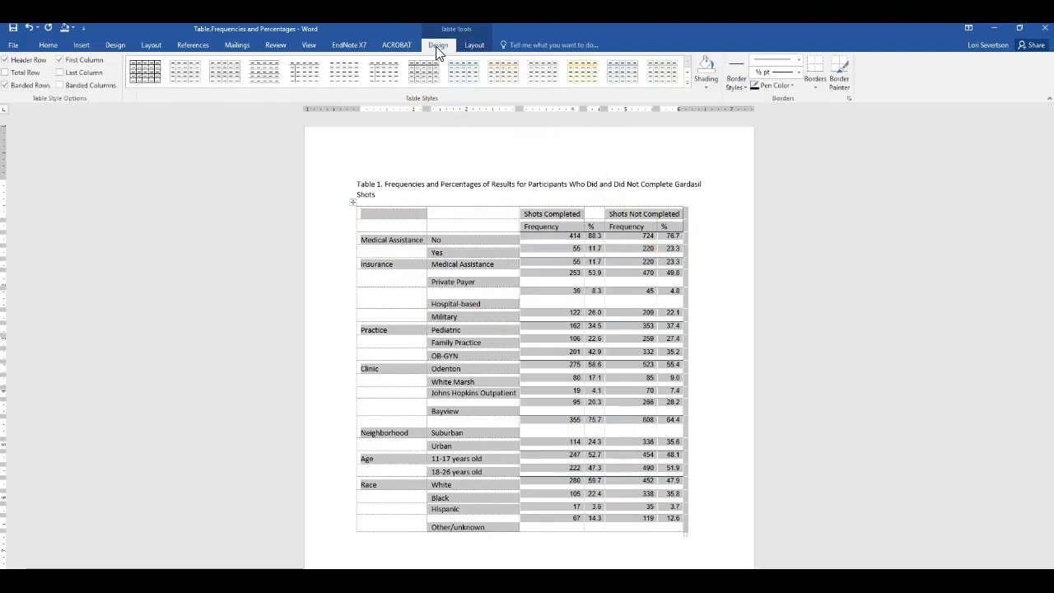
pyautogui.click(813, 90)
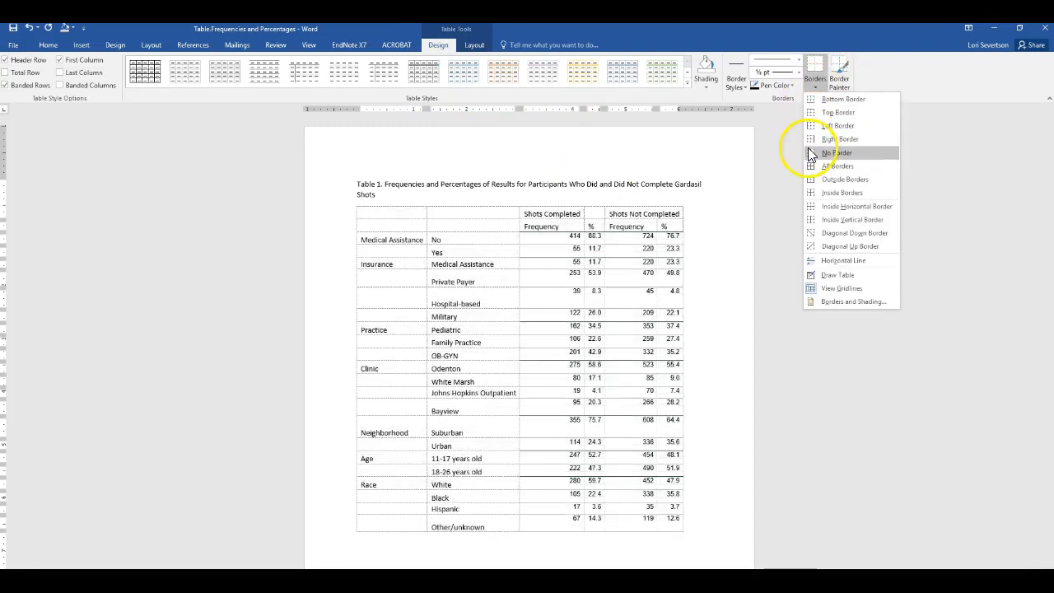
pyautogui.click(810, 153)
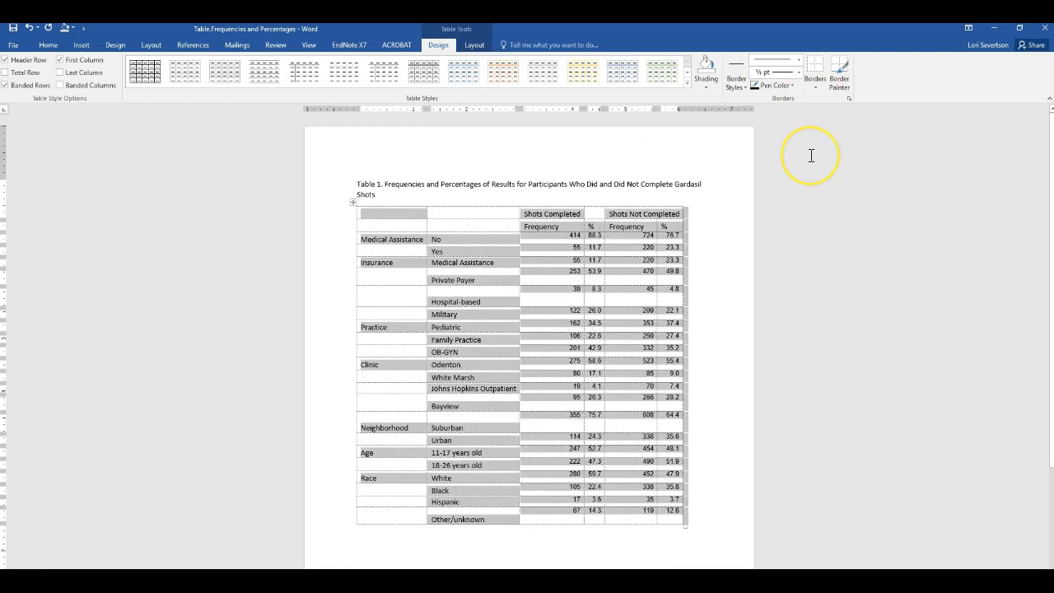
# - Add a top border to the table's first row, the one with Shots Completed and Shots Not Completed
pyautogui.click(398, 214)
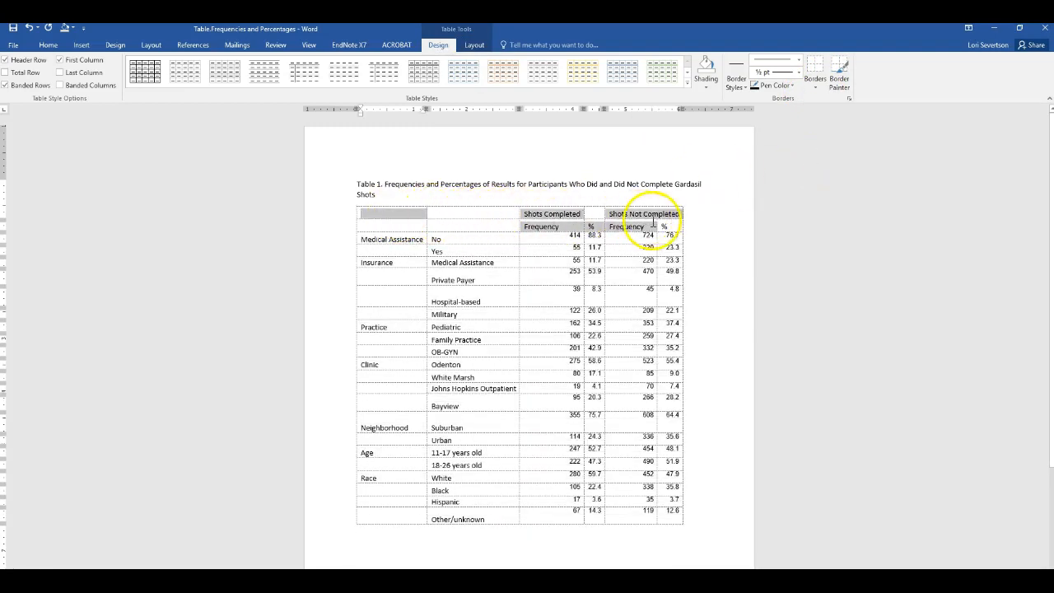
pyautogui.click(816, 87)
pyautogui.click(815, 113)
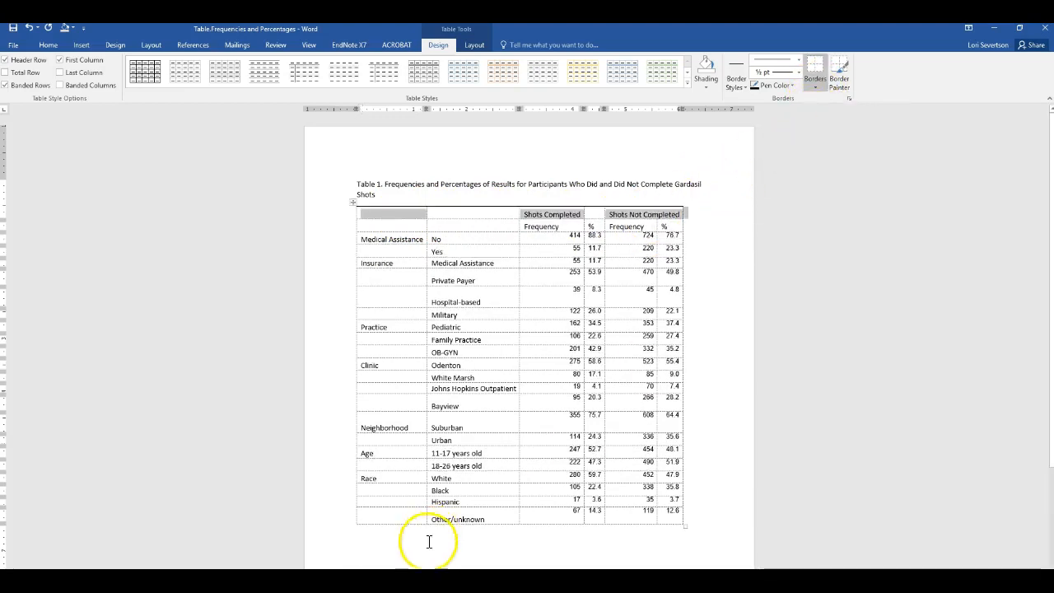
# - Add a bottom border to the table's last row, the Other/unknown row
pyautogui.moveTo(379, 515); pyautogui.dragTo(536, 524)
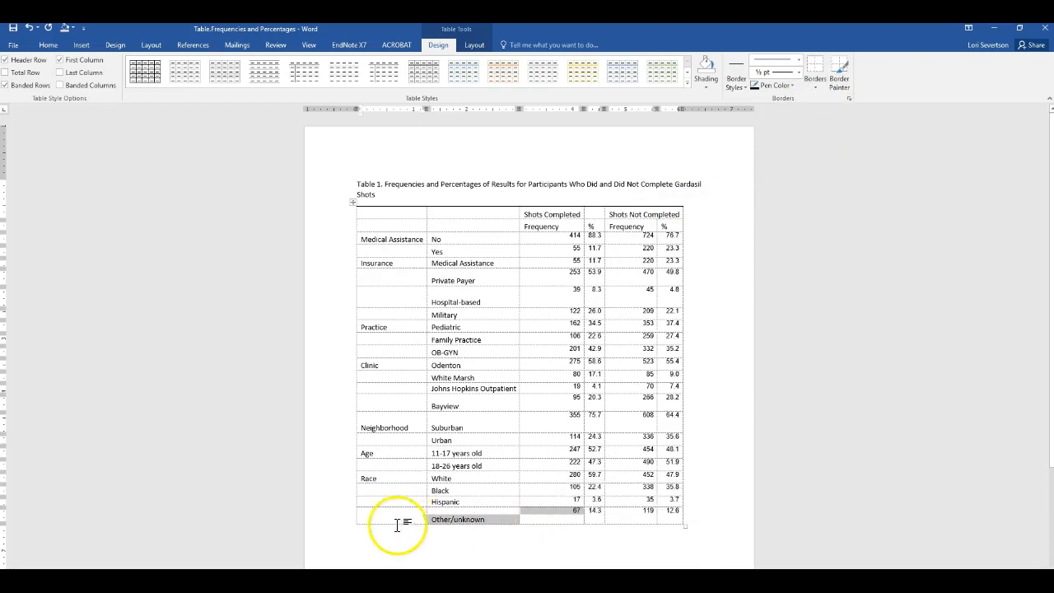
pyautogui.moveTo(395, 517); pyautogui.dragTo(671, 516)
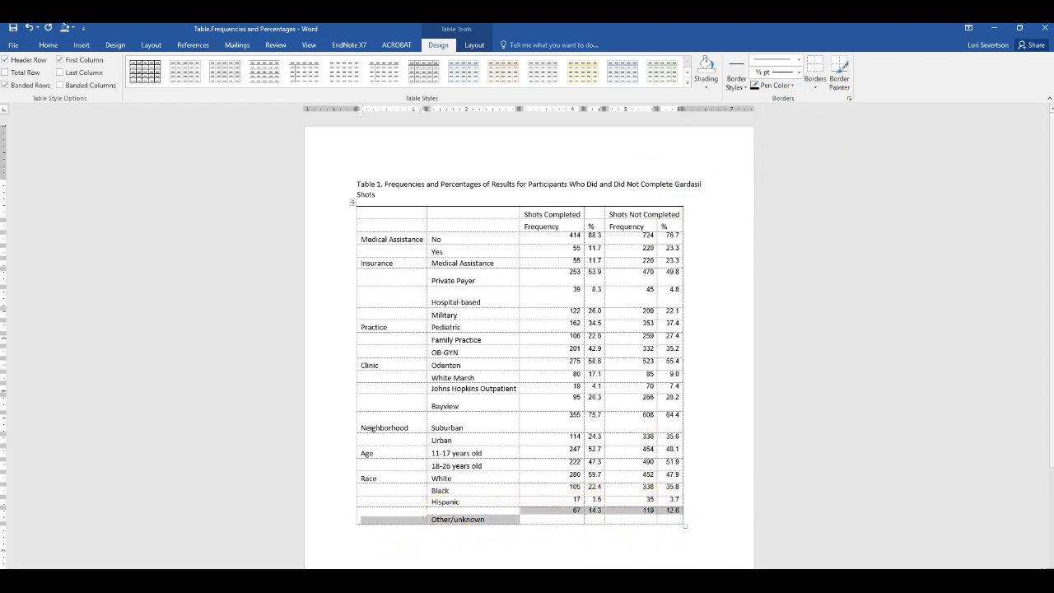
pyautogui.click(817, 92)
pyautogui.click(815, 104)
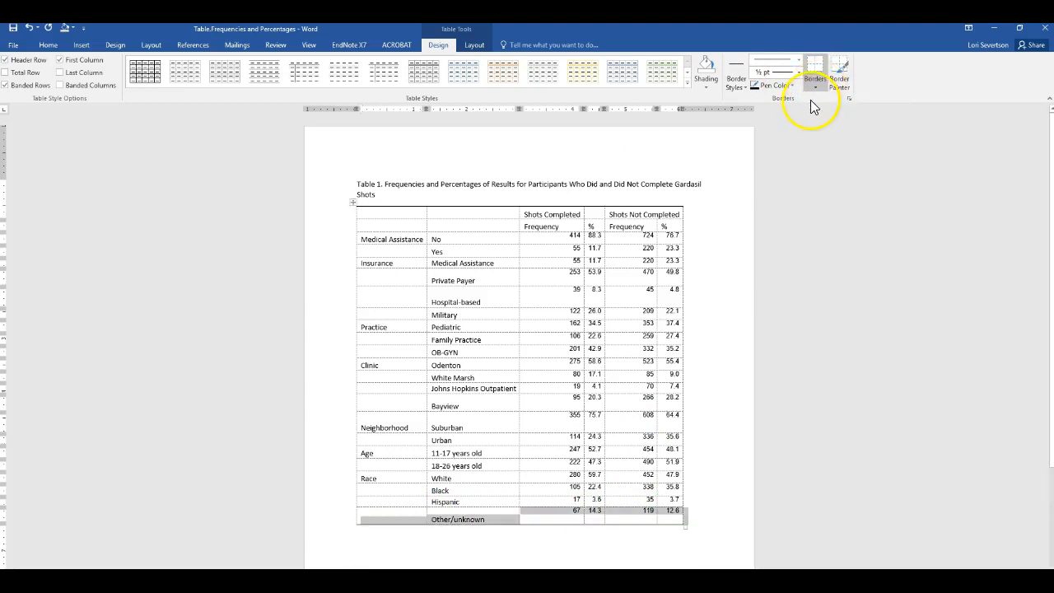
# - Add a bottom border across the whole header row containing the Frequency and % labels
pyautogui.doubleClick(537, 228)
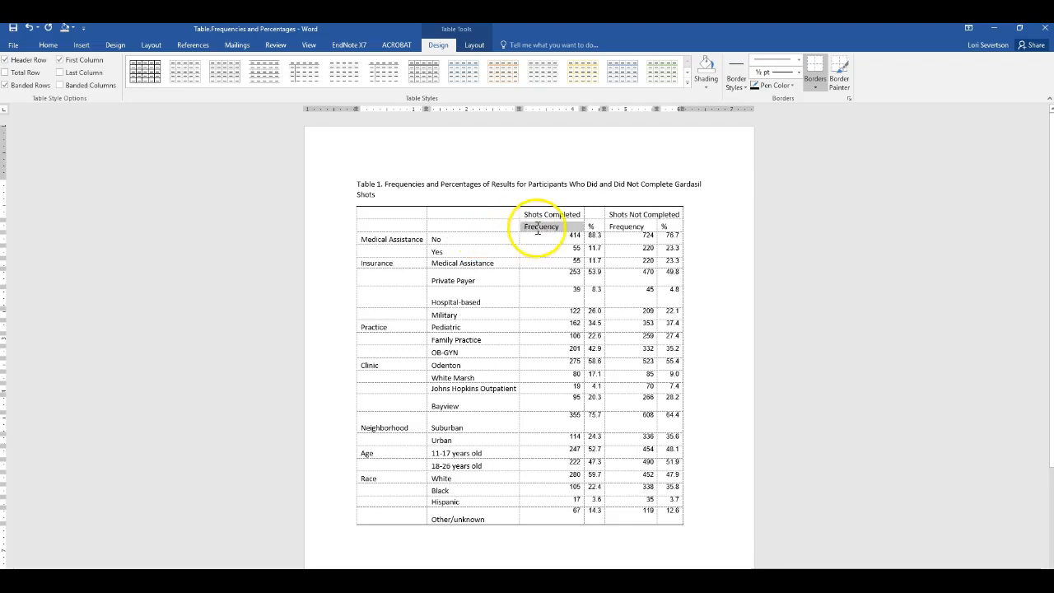
pyautogui.keyDown('ctrl'); pyautogui.click(360, 229); pyautogui.keyUp('ctrl')
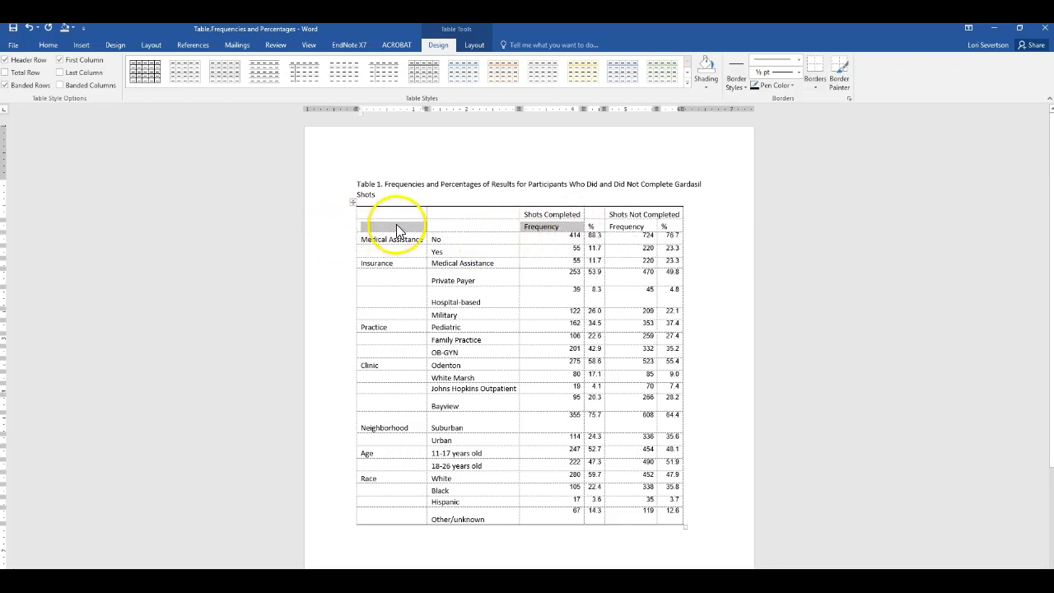
pyautogui.keyDown('ctrl'); pyautogui.doubleClick(628, 228); pyautogui.keyUp('ctrl')
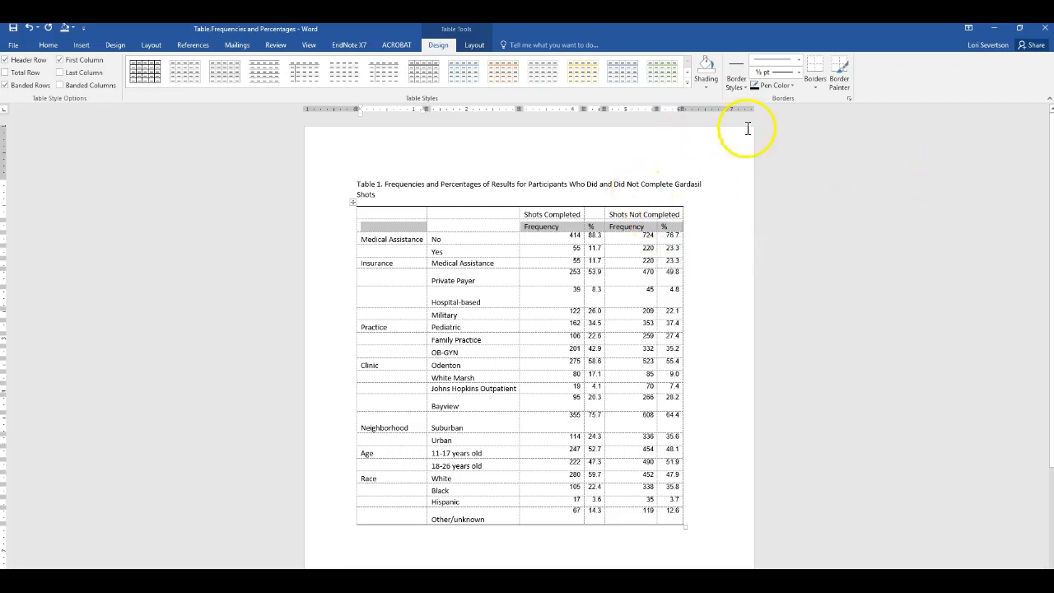
pyautogui.click(814, 69)
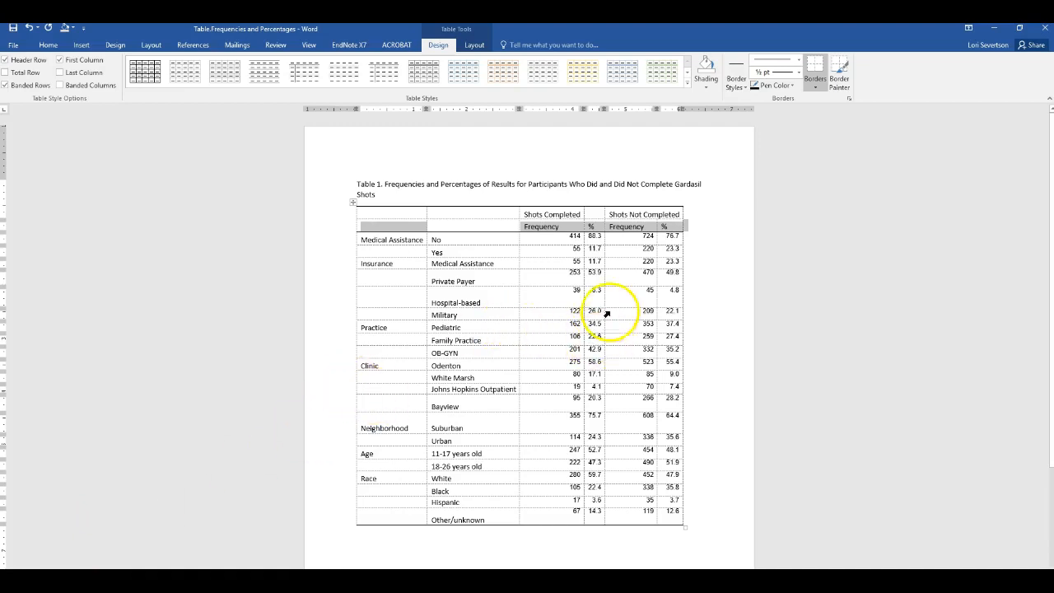
# - Merge the Shots Completed cell with the empty cell beside it so the heading spans its Frequency and % columns
pyautogui.click(558, 215)
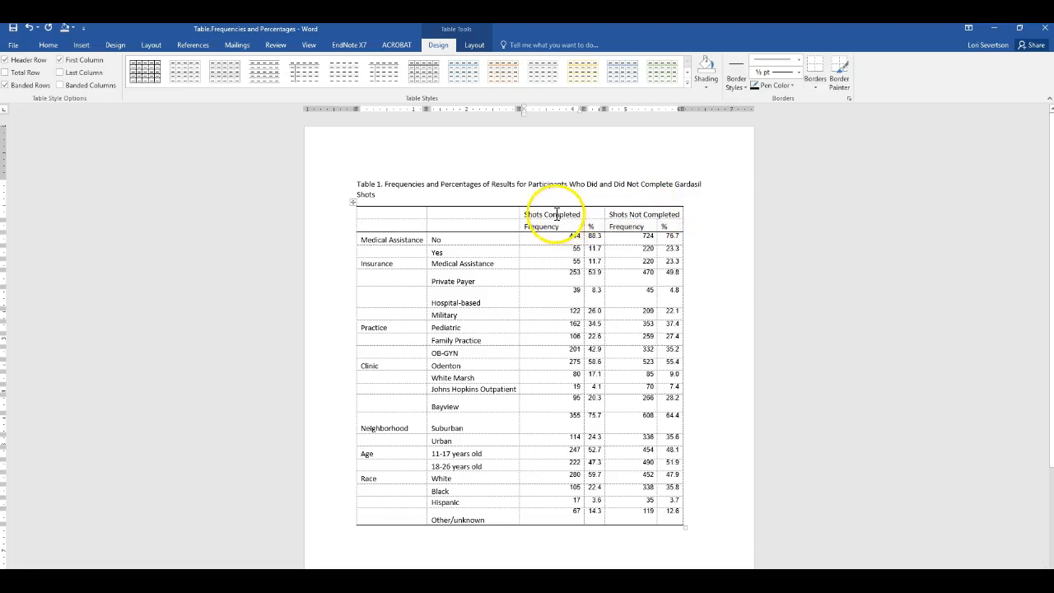
pyautogui.moveTo(556, 214); pyautogui.dragTo(592, 214)
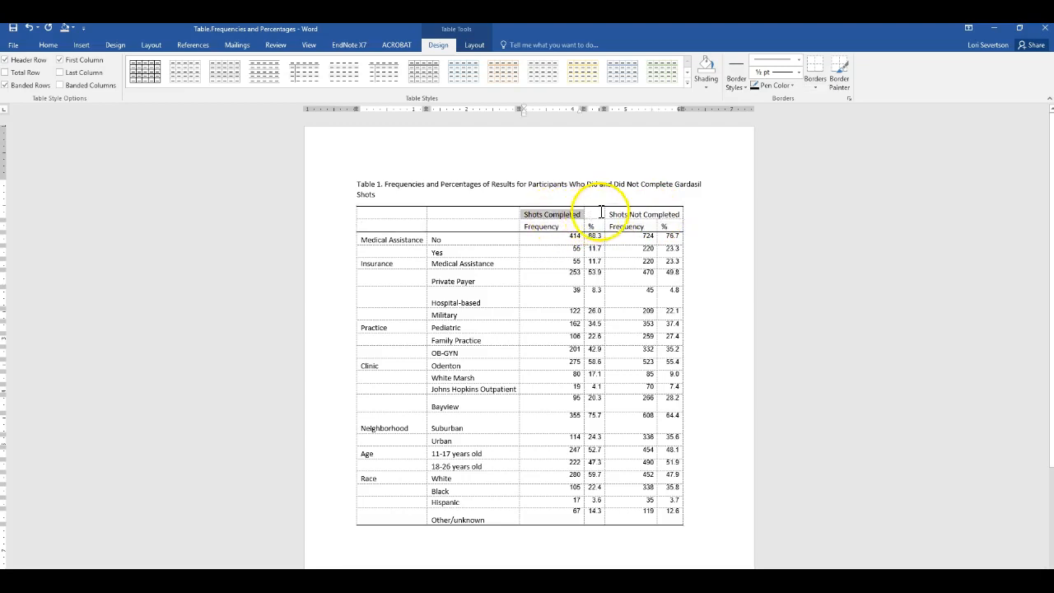
pyautogui.click(885, 279)
pyautogui.moveTo(595, 211); pyautogui.dragTo(568, 215)
pyautogui.rightClick(566, 218)
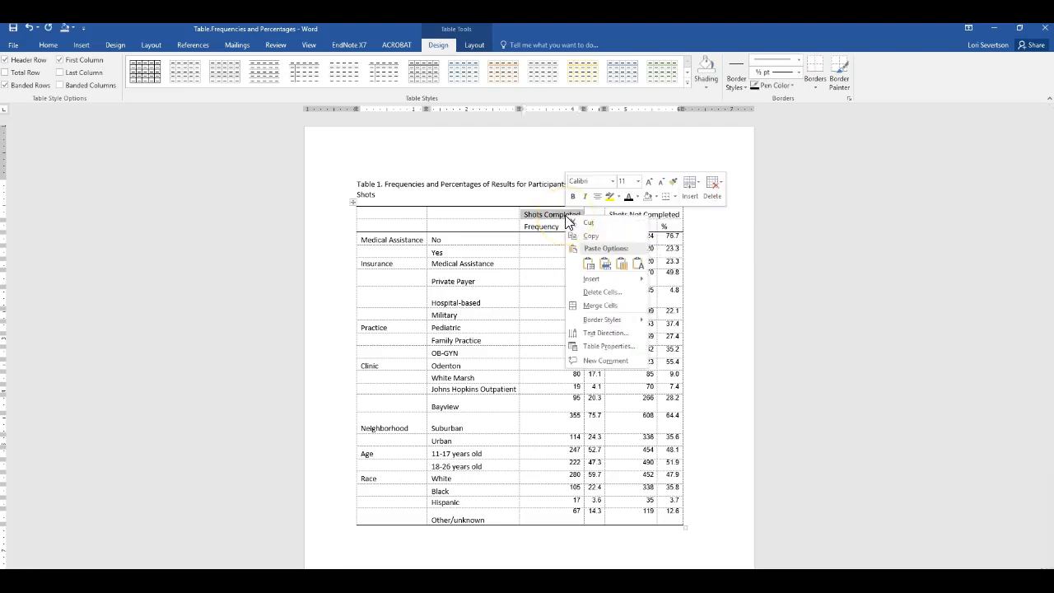
pyautogui.click(589, 306)
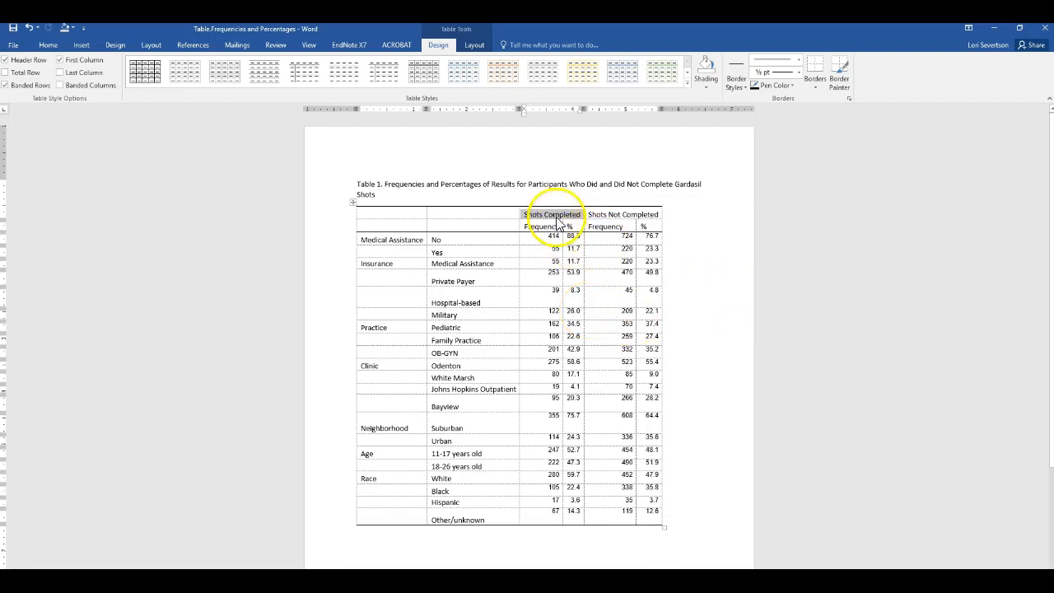
pyautogui.click(707, 314)
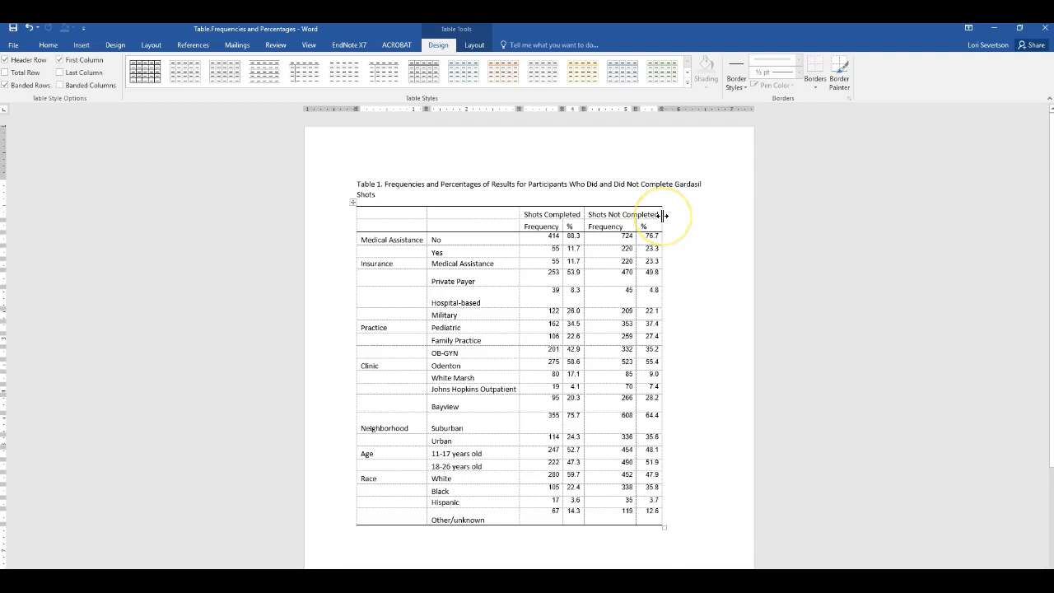
# - Widen the columns under Shots Not Completed and the % column under Shots Completed slightly
pyautogui.moveTo(662, 216); pyautogui.dragTo(673, 216)
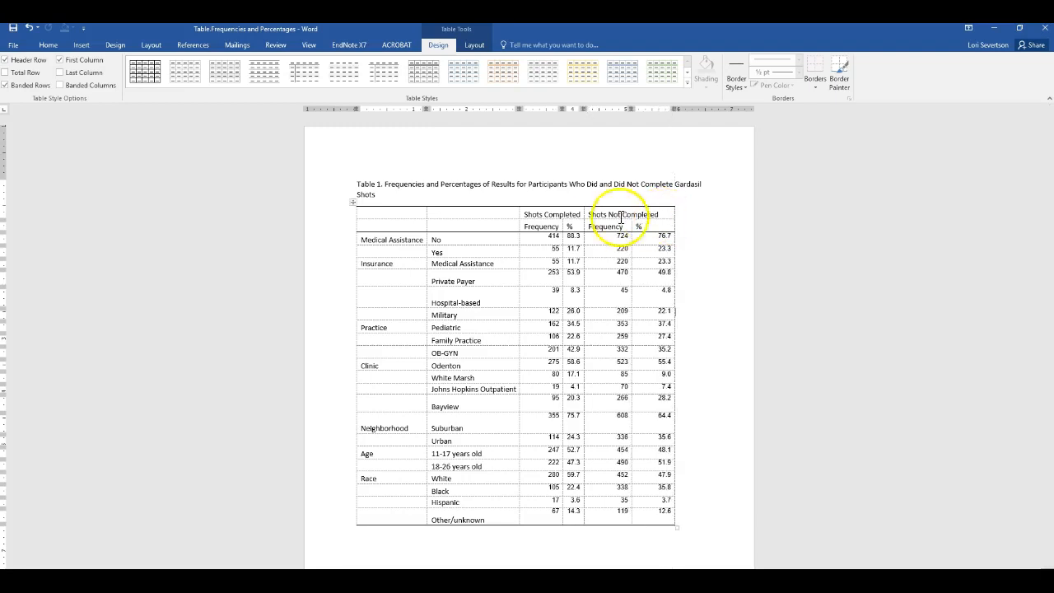
pyautogui.moveTo(584, 213); pyautogui.dragTo(597, 218)
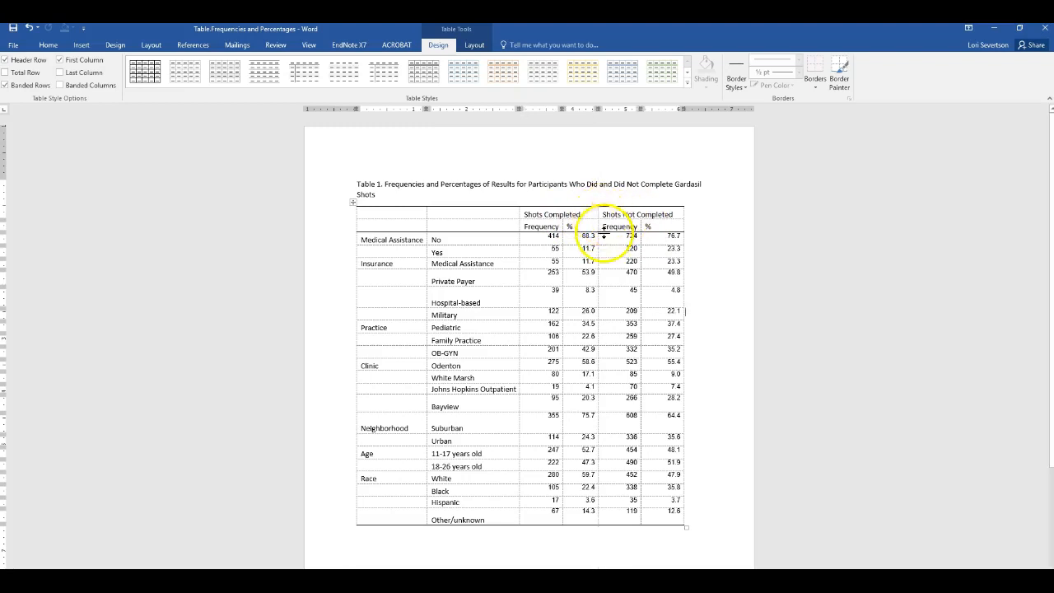
# - Center the two header rows' labels and all frequency and percentage values horizontally and vertically in their cells
pyautogui.moveTo(559, 216); pyautogui.dragTo(646, 227)
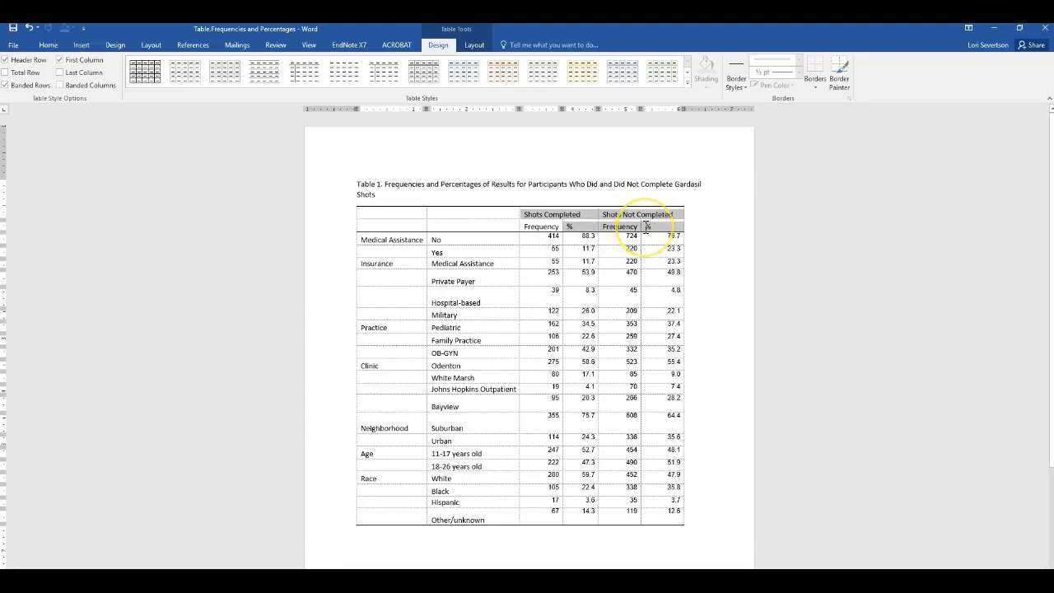
pyautogui.moveTo(527, 217); pyautogui.dragTo(639, 212)
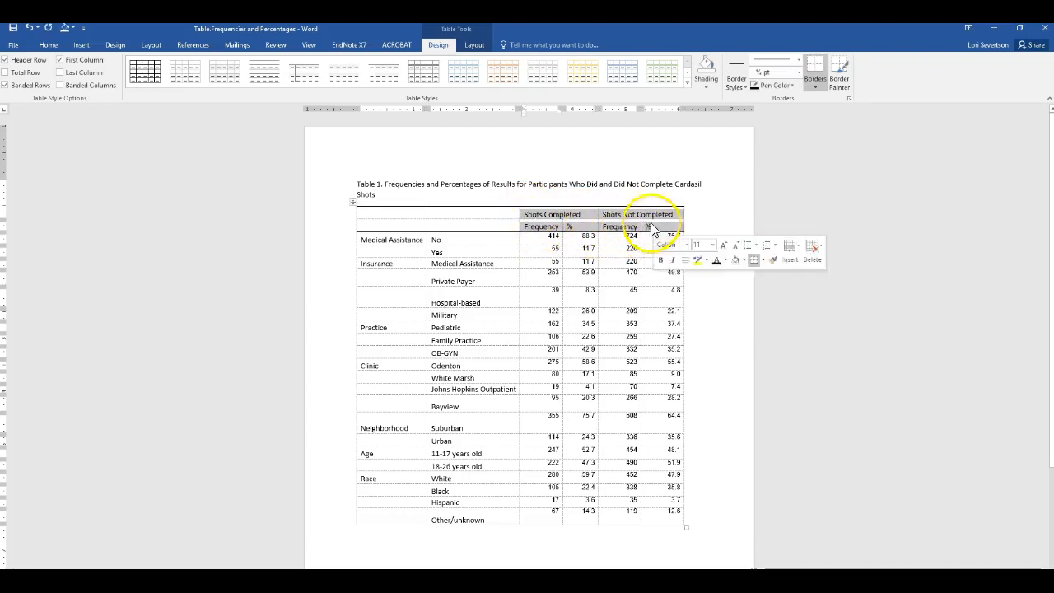
pyautogui.click(475, 46)
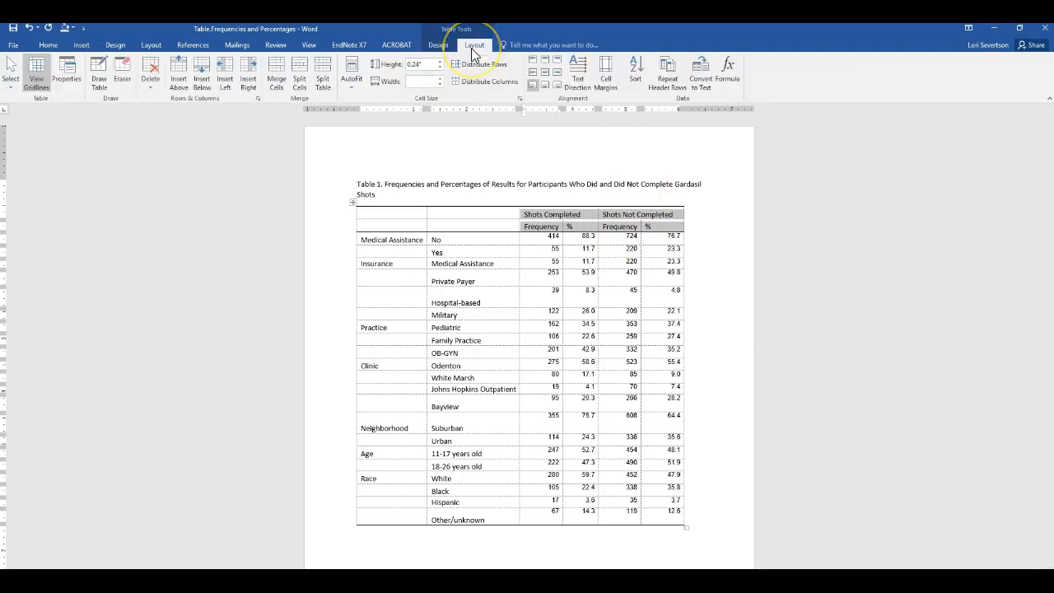
pyautogui.click(544, 74)
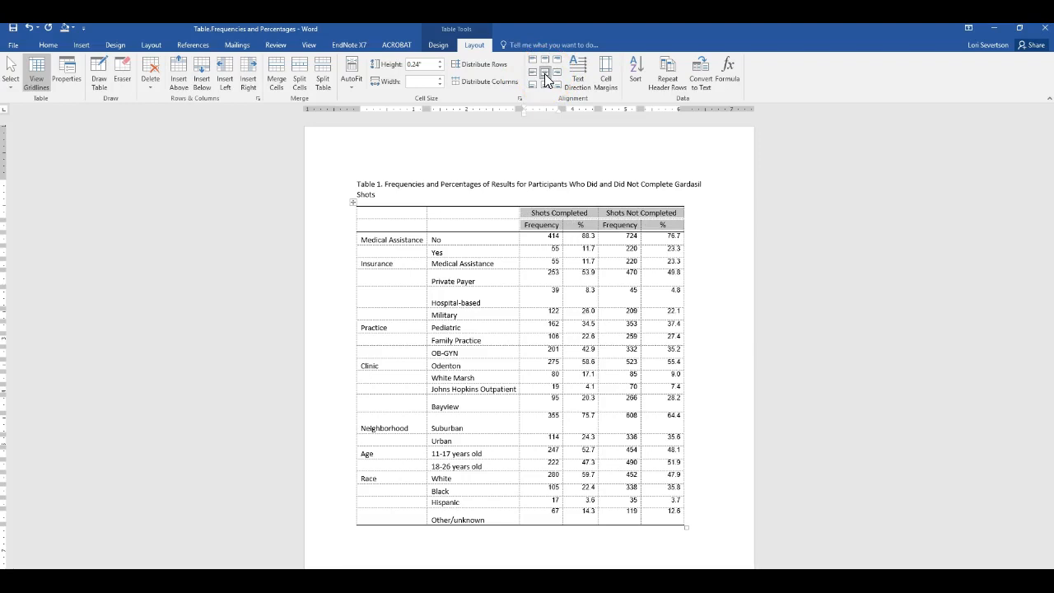
pyautogui.moveTo(554, 237); pyautogui.dragTo(671, 520)
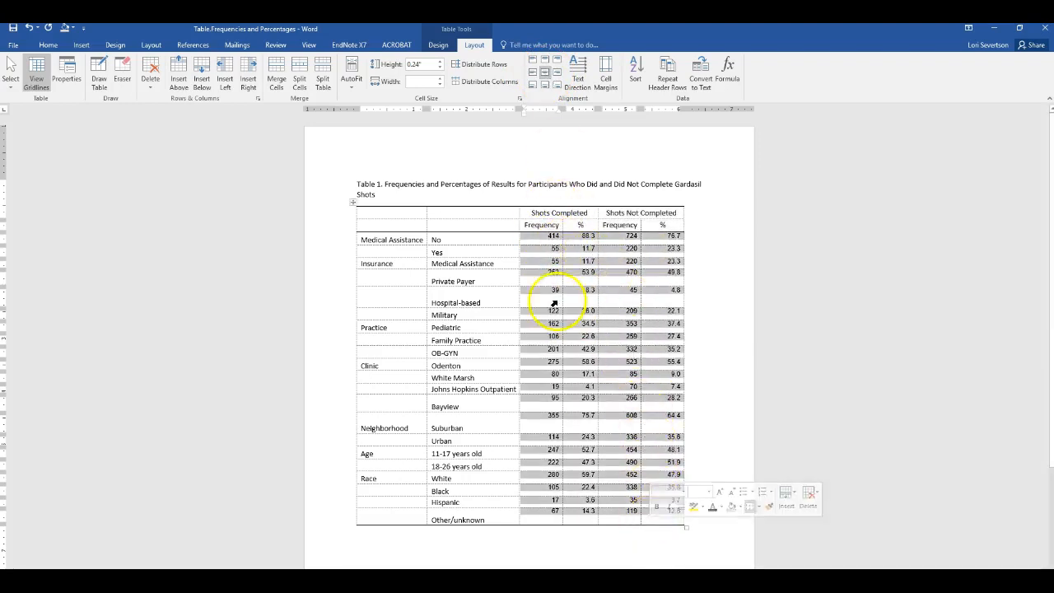
pyautogui.click(544, 76)
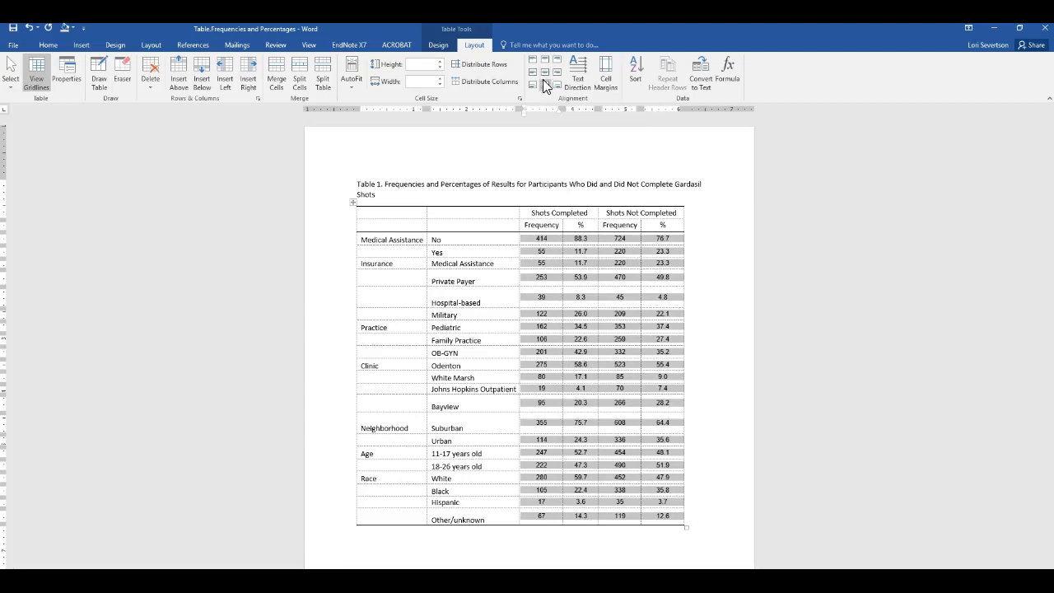
# - Align the variable and category labels in the first two columns center left, from Medical Assistance through Other/unknown
pyautogui.moveTo(398, 241); pyautogui.dragTo(447, 522)
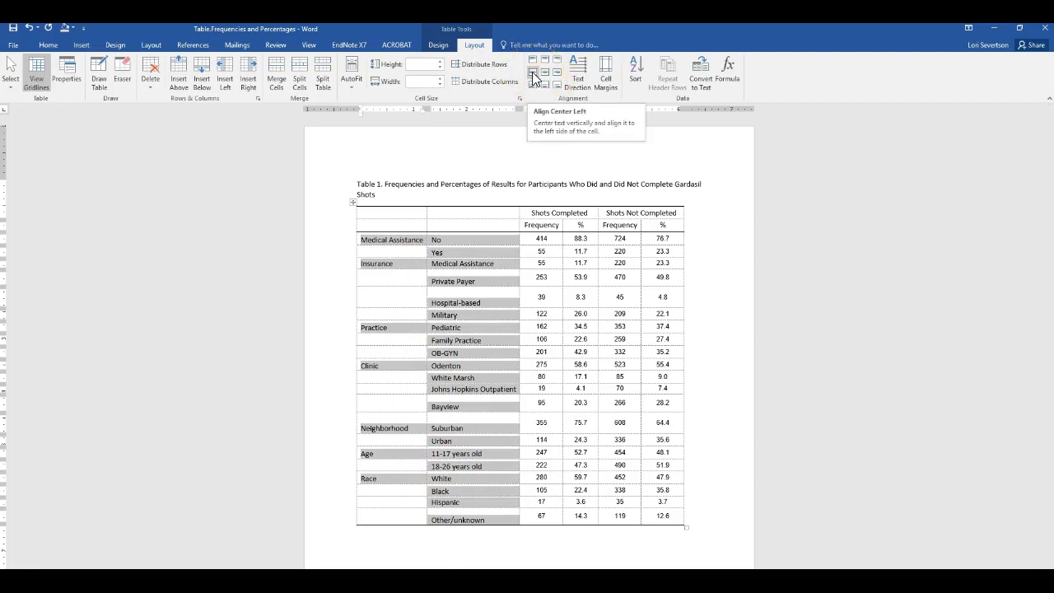
pyautogui.click(533, 77)
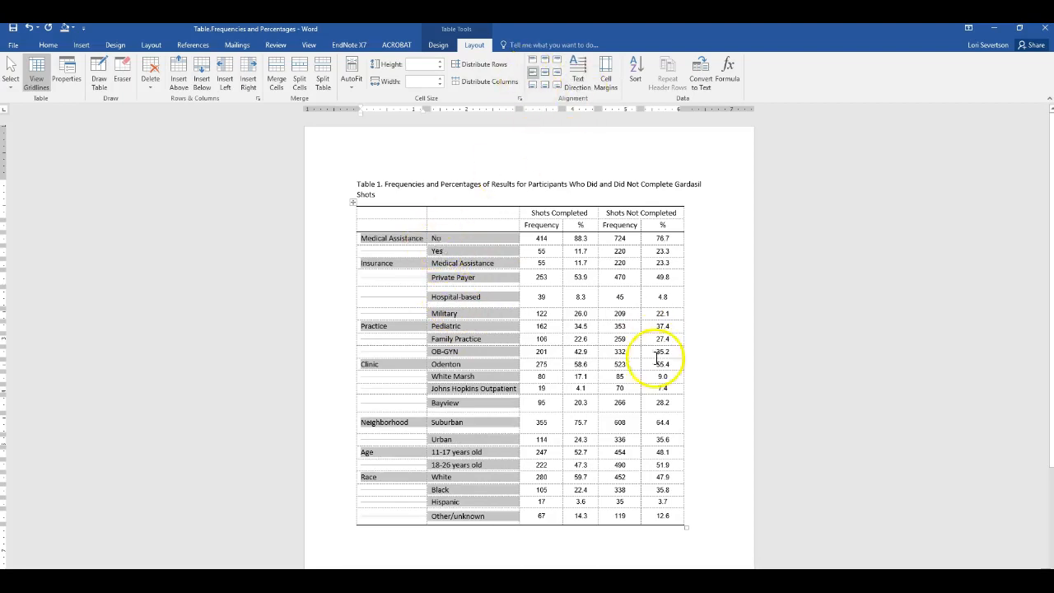
pyautogui.click(731, 396)
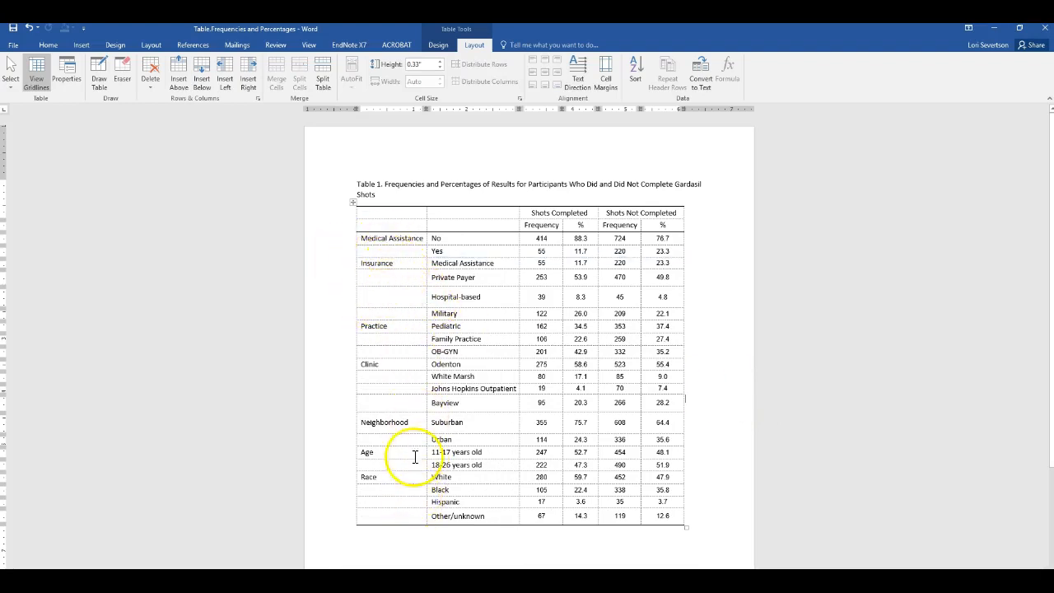
# - Set the height of all data rows, from Medical Assistance through Other/unknown, to 0.22"
pyautogui.moveTo(394, 243)
pyautogui.mouseDown()
pyautogui.moveTo(382, 242)
pyautogui.moveTo(494, 277)
pyautogui.moveTo(646, 349)
pyautogui.moveTo(657, 516)
pyautogui.moveTo(632, 511)
pyautogui.mouseUp()
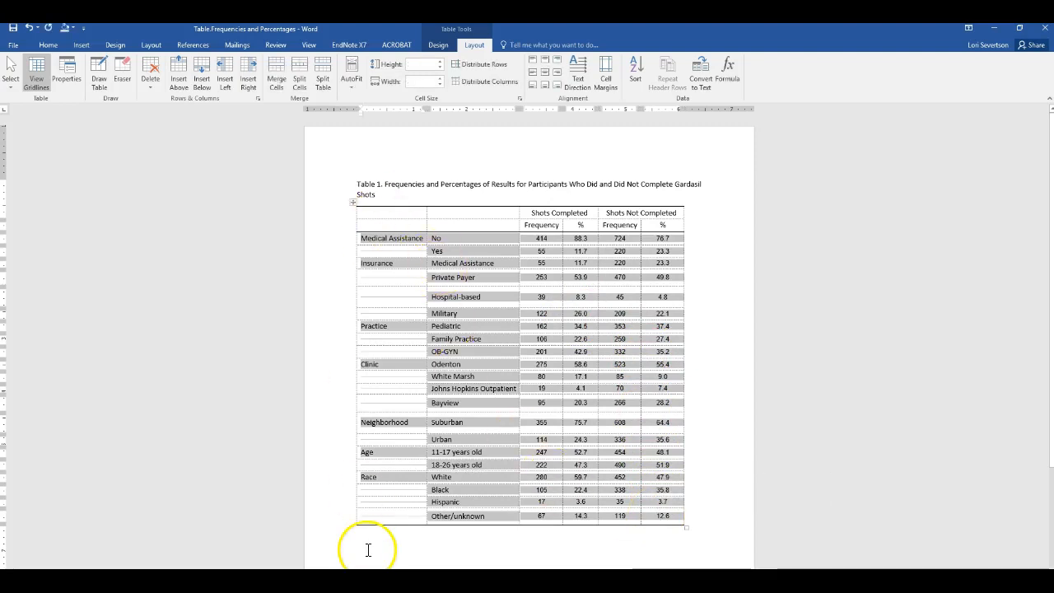
pyautogui.click(440, 68)
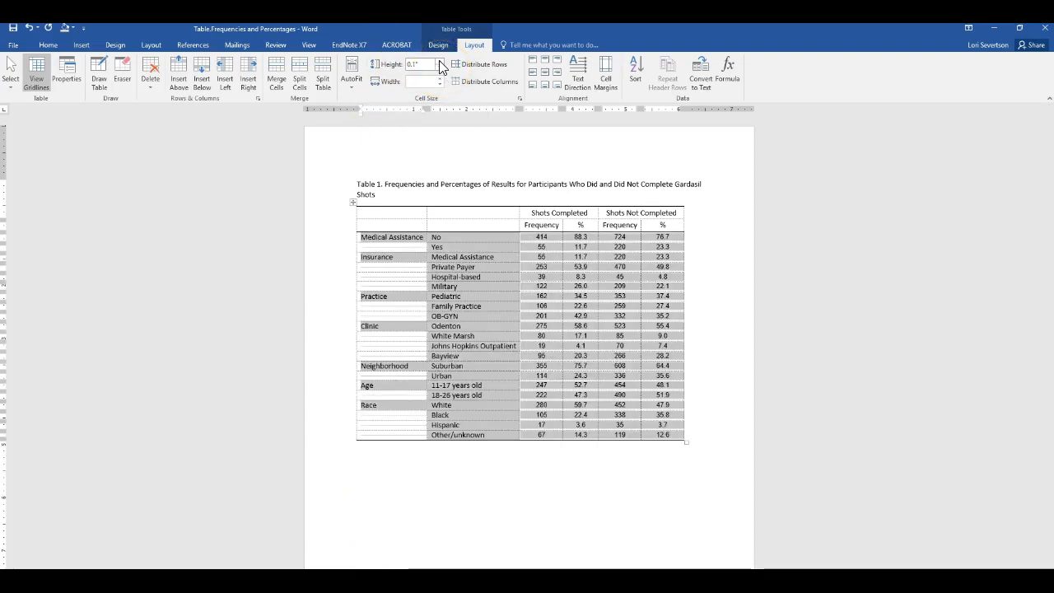
pyautogui.click(440, 63)
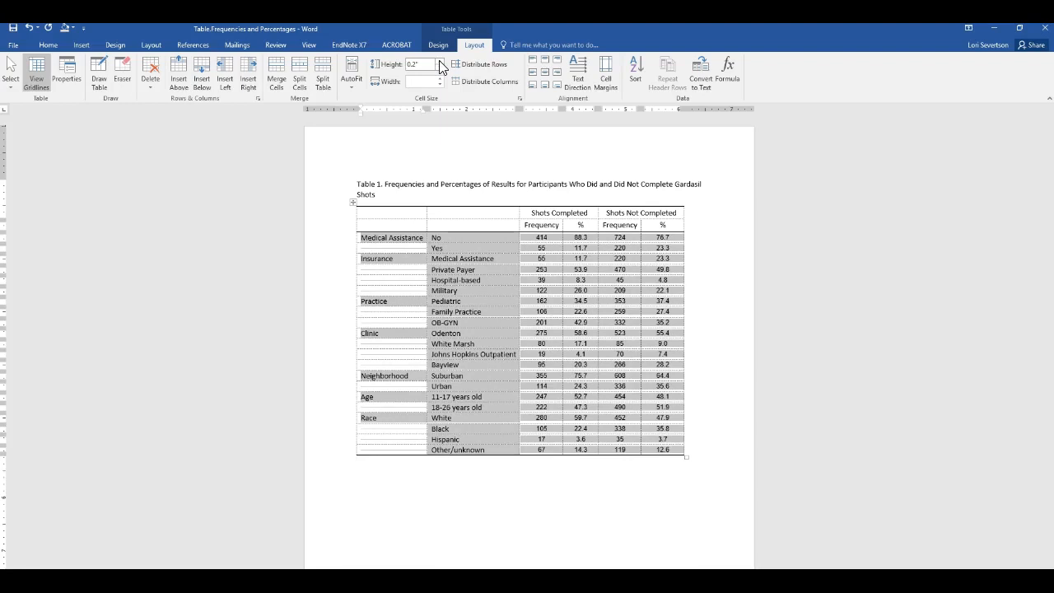
pyautogui.click(441, 62)
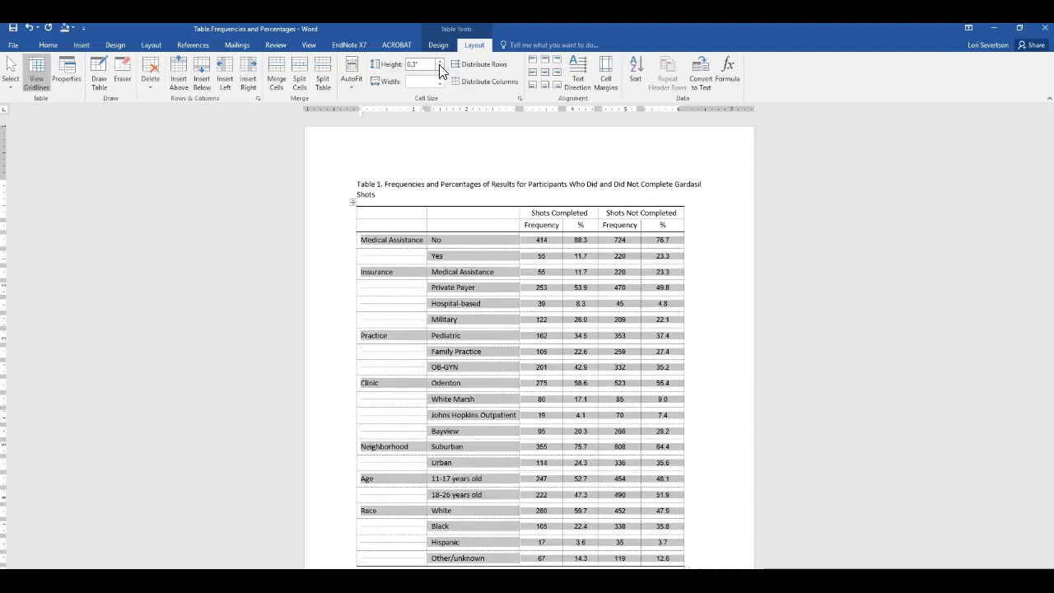
pyautogui.click(440, 70)
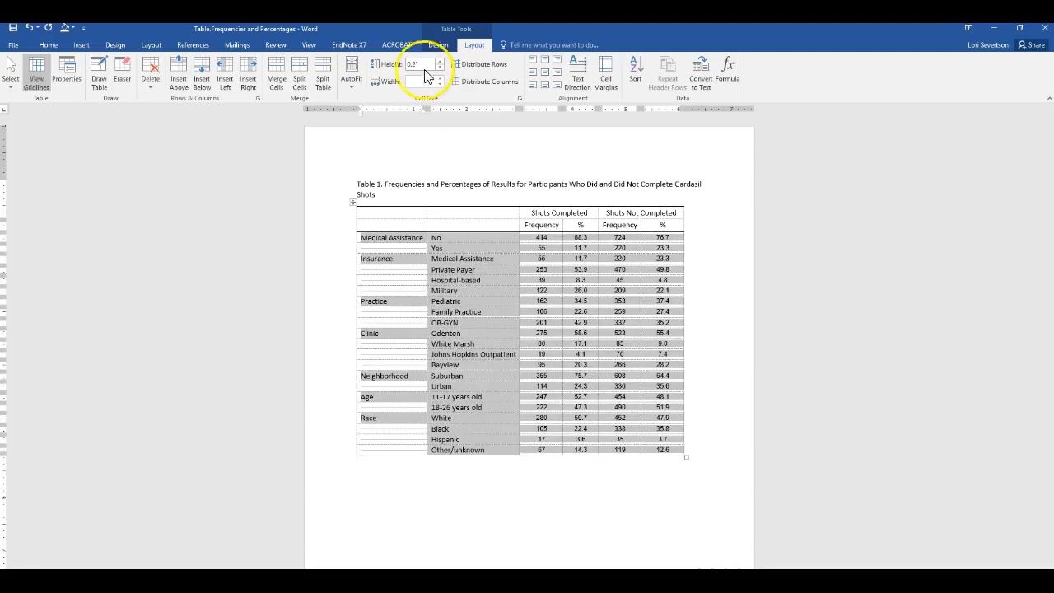
pyautogui.click(416, 64)
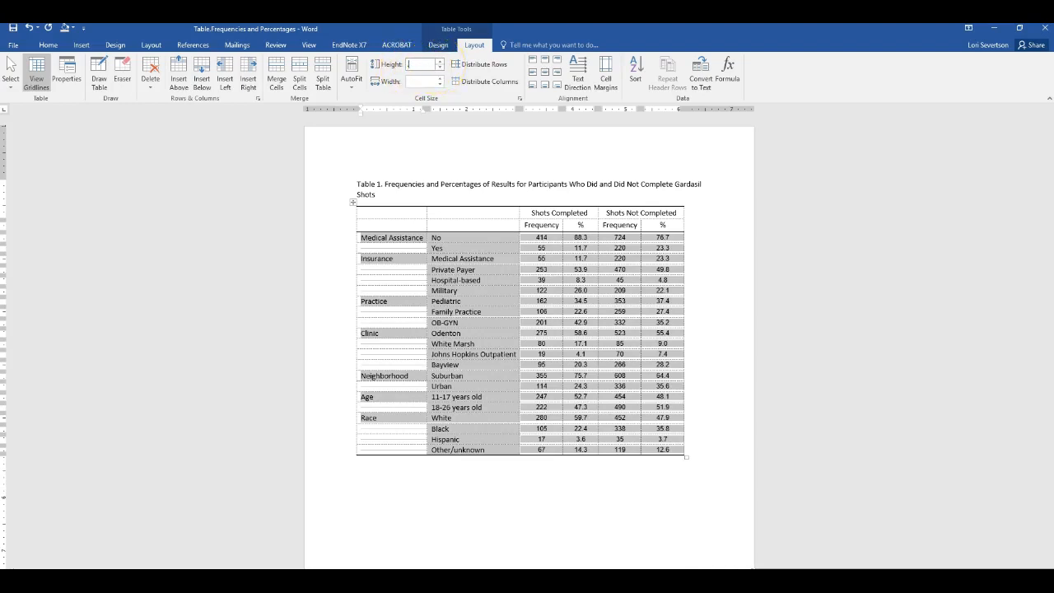
pyautogui.write('.22')
pyautogui.press('Return')
pyautogui.click(502, 561)
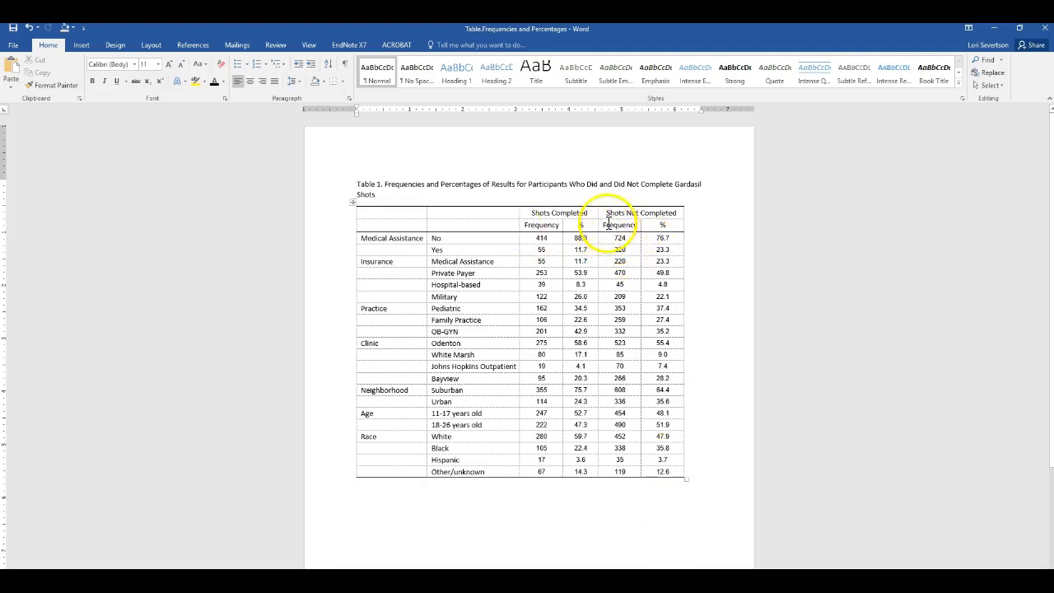
# - Insert an empty column before the Shots Not Completed columns and narrow it into a slim spacer
pyautogui.moveTo(620, 215); pyautogui.dragTo(616, 471)
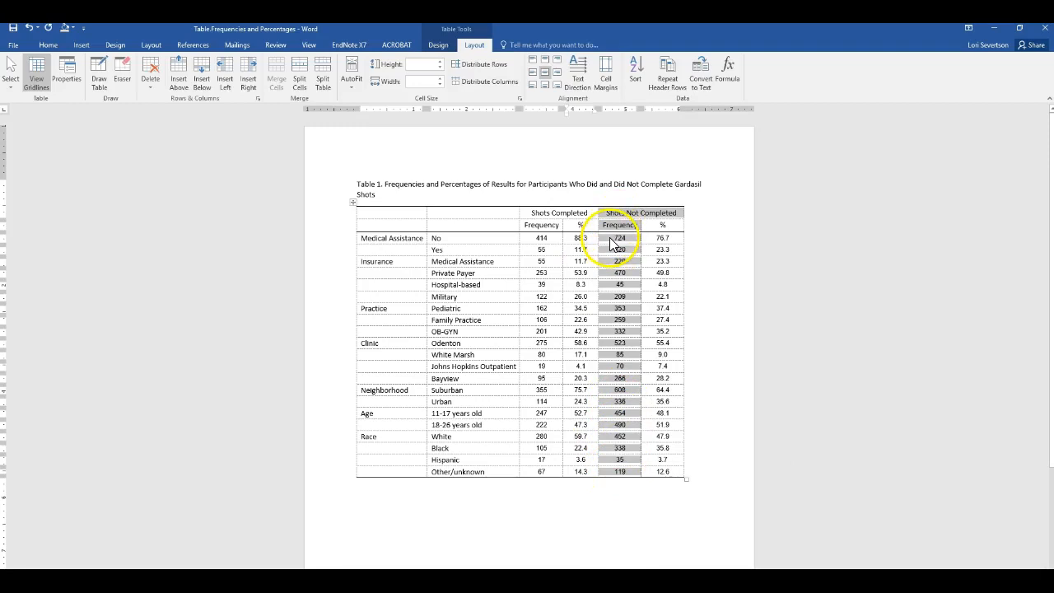
pyautogui.rightClick(611, 244)
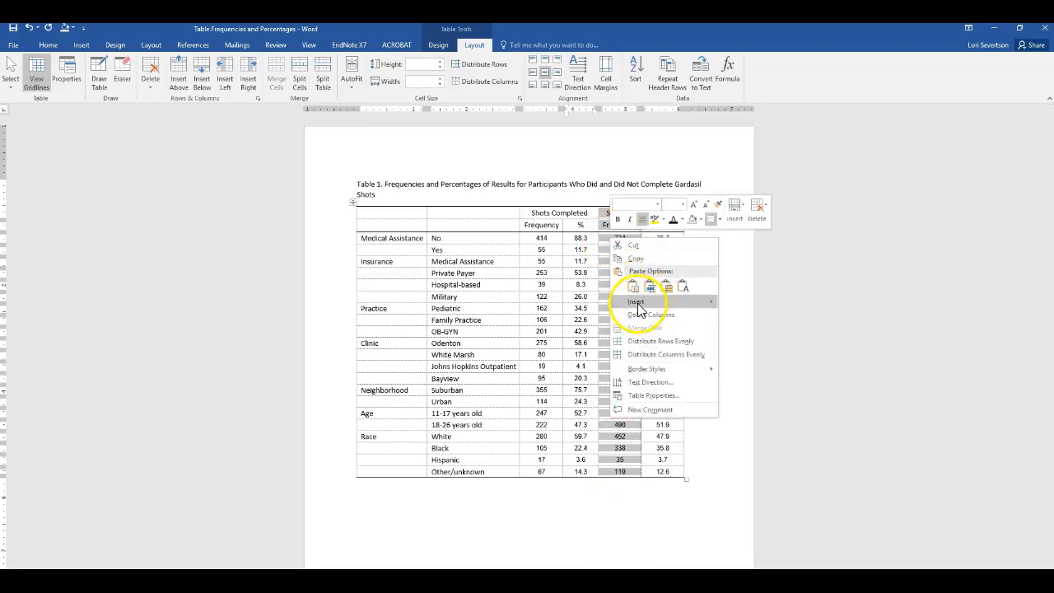
pyautogui.moveTo(638, 306)
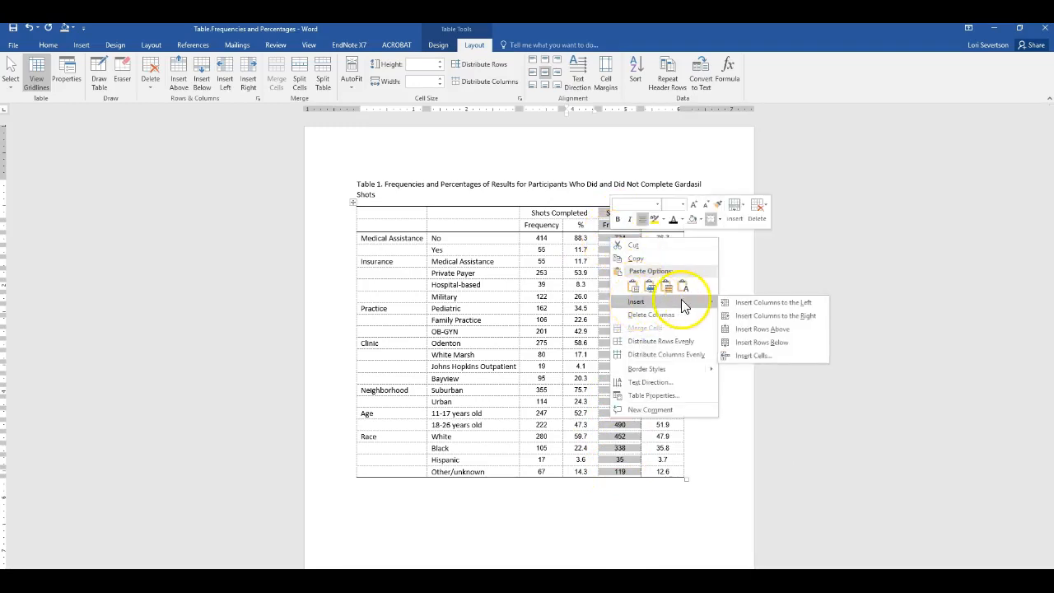
pyautogui.click(731, 303)
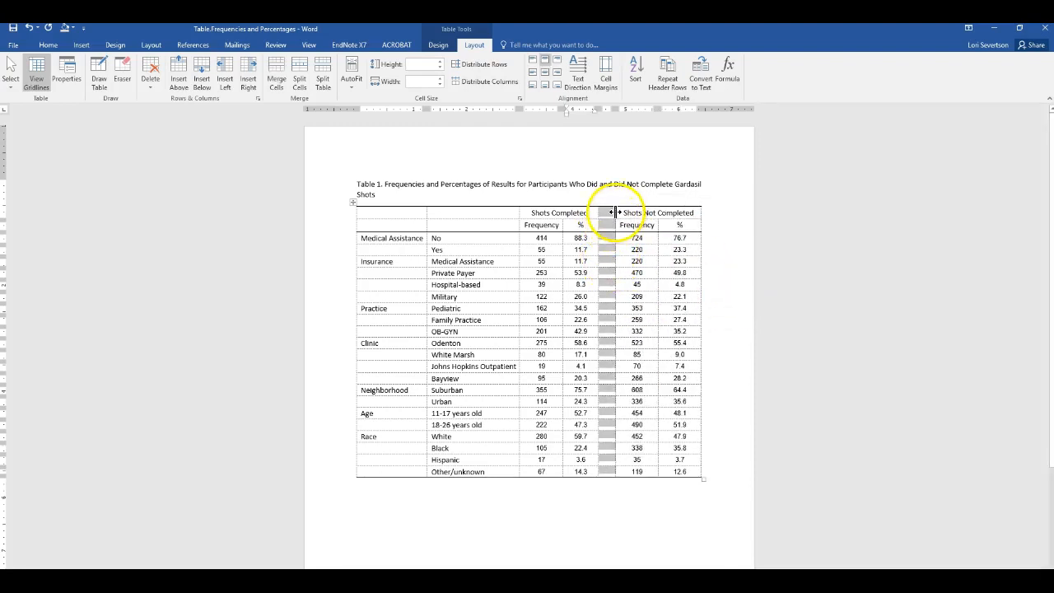
pyautogui.moveTo(613, 212); pyautogui.dragTo(602, 213)
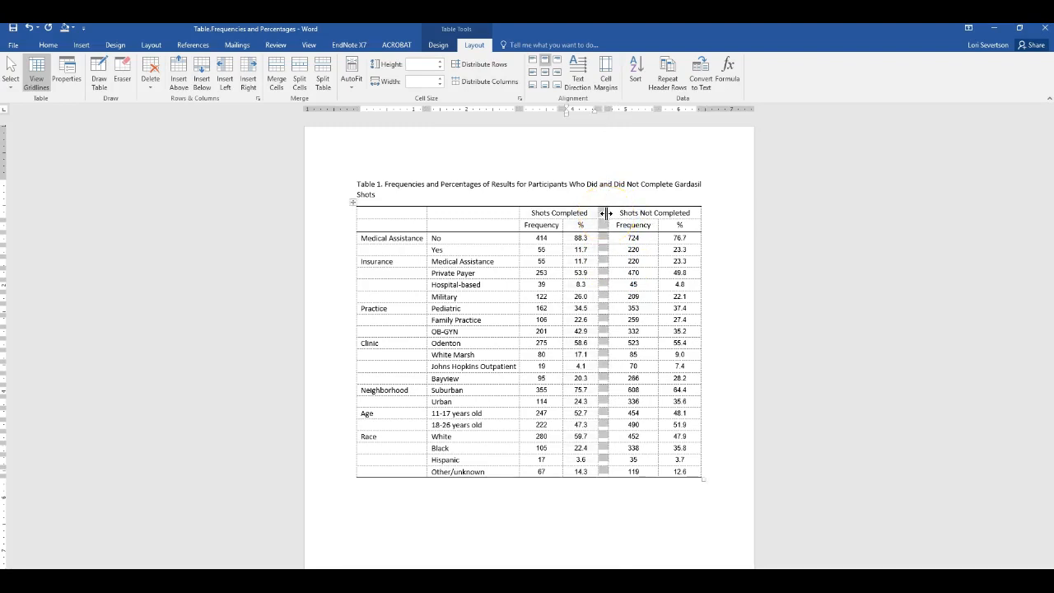
# - Narrow the last % column, under Shots Not Completed, by moving its outer edge inward to match the other % column
pyautogui.click(706, 213)
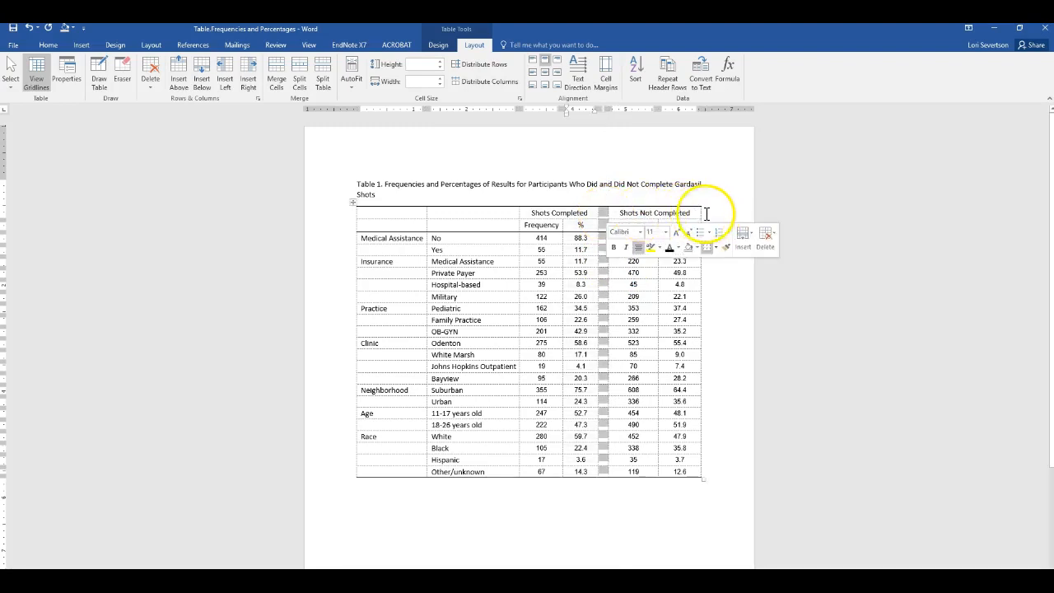
pyautogui.moveTo(698, 213); pyautogui.dragTo(689, 216)
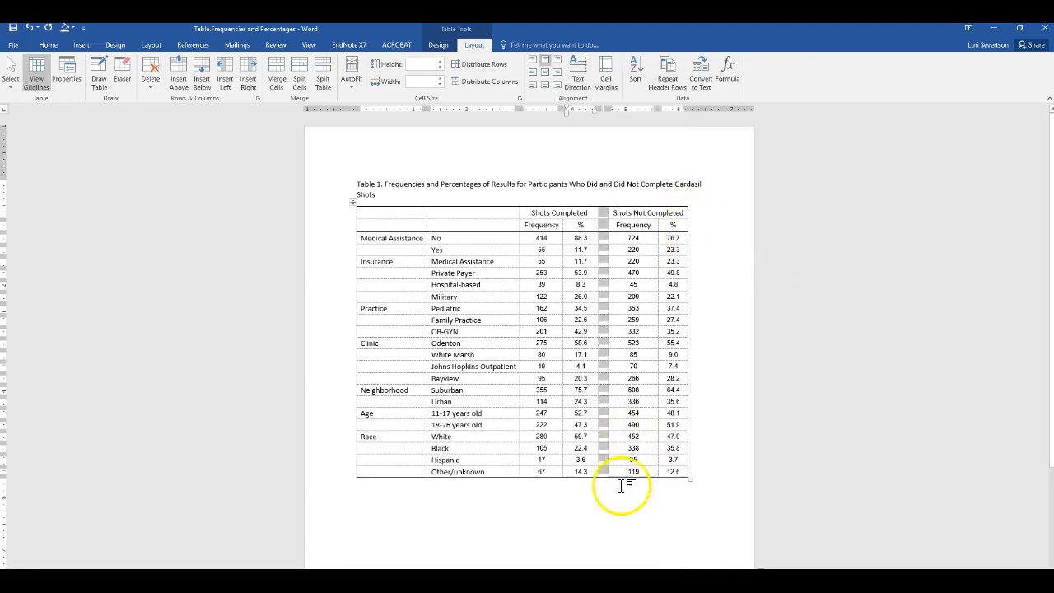
pyautogui.click(620, 539)
# - Add a ½ pt bottom border to the Shots Completed and Shots Not Completed header cells
pyautogui.moveTo(589, 215); pyautogui.dragTo(528, 214)
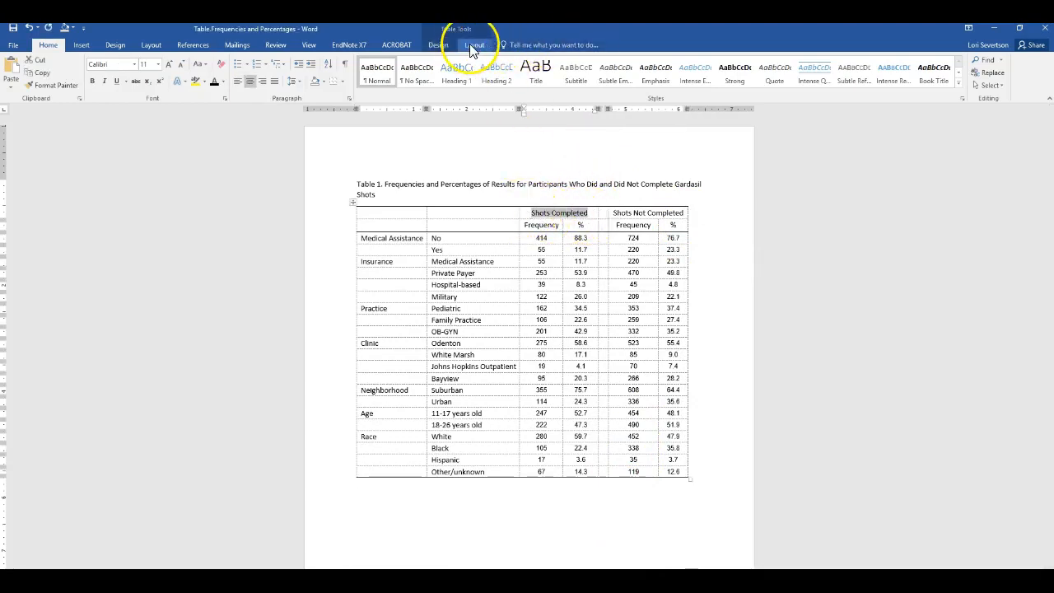
pyautogui.click(474, 46)
pyautogui.click(437, 45)
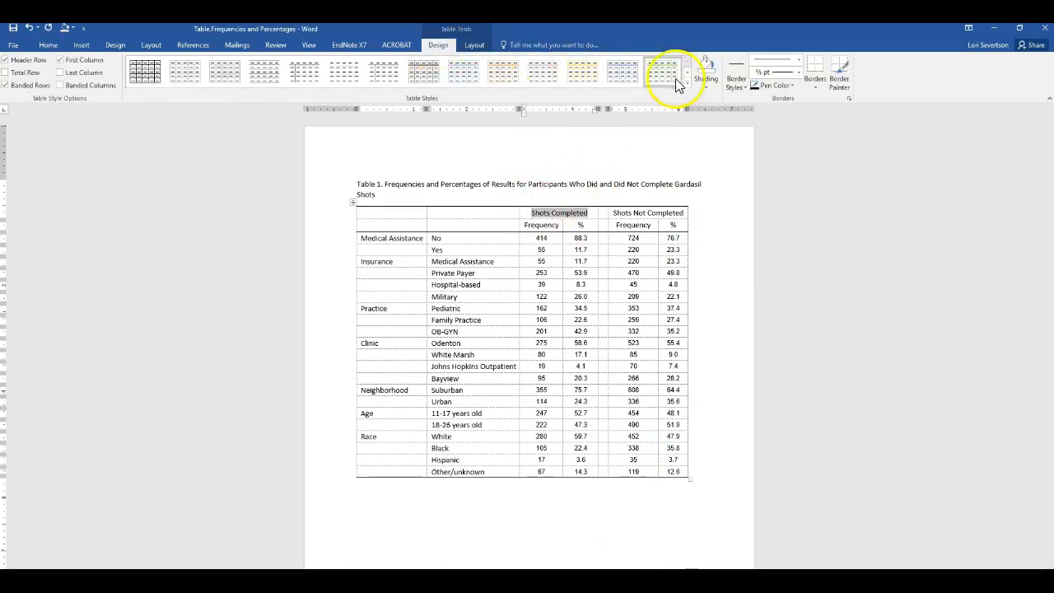
pyautogui.click(799, 73)
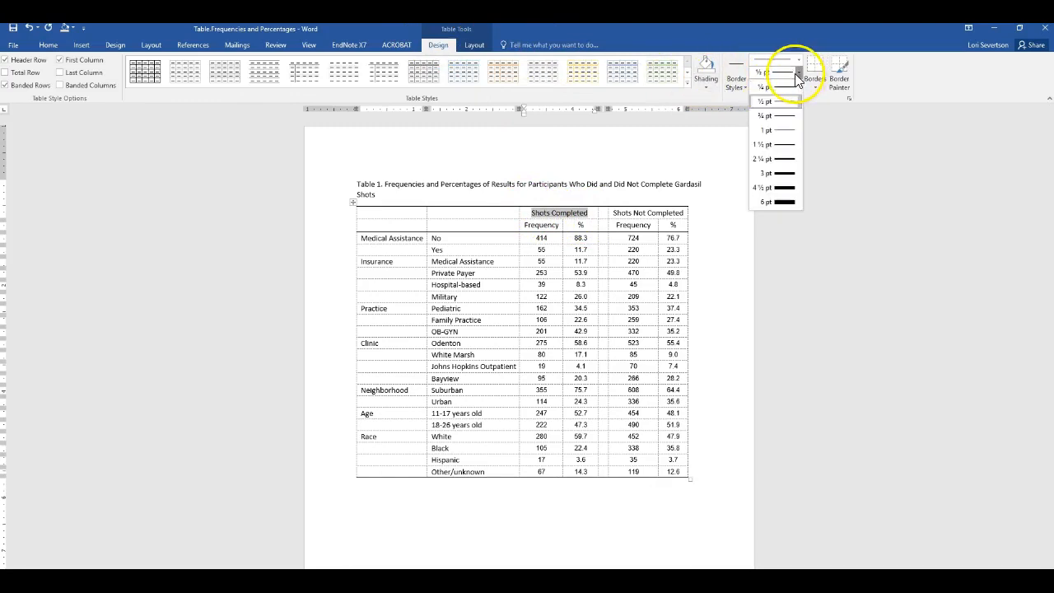
pyautogui.click(814, 76)
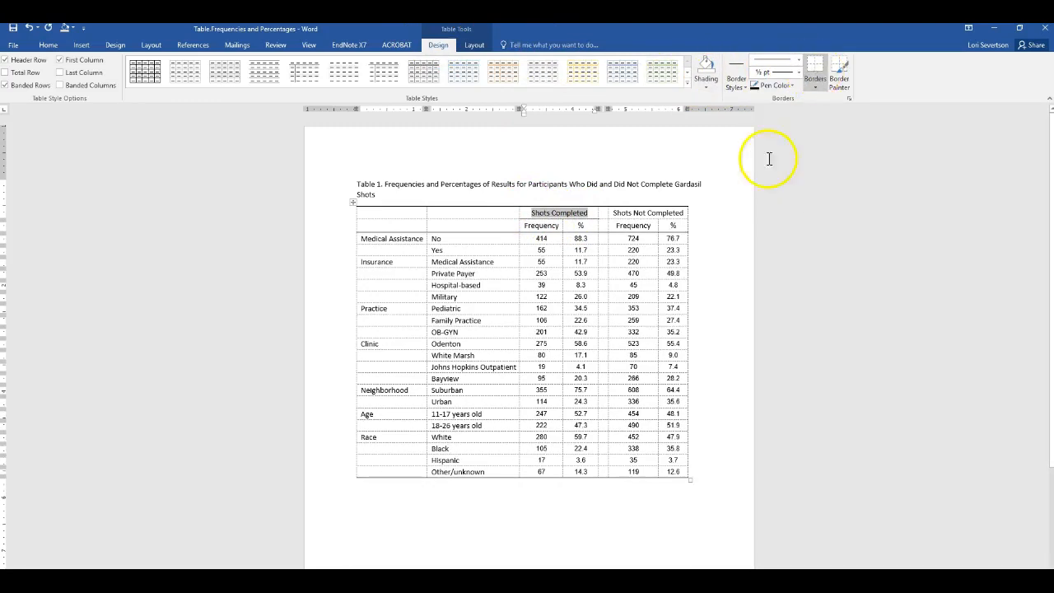
pyautogui.click(670, 214)
pyautogui.click(814, 68)
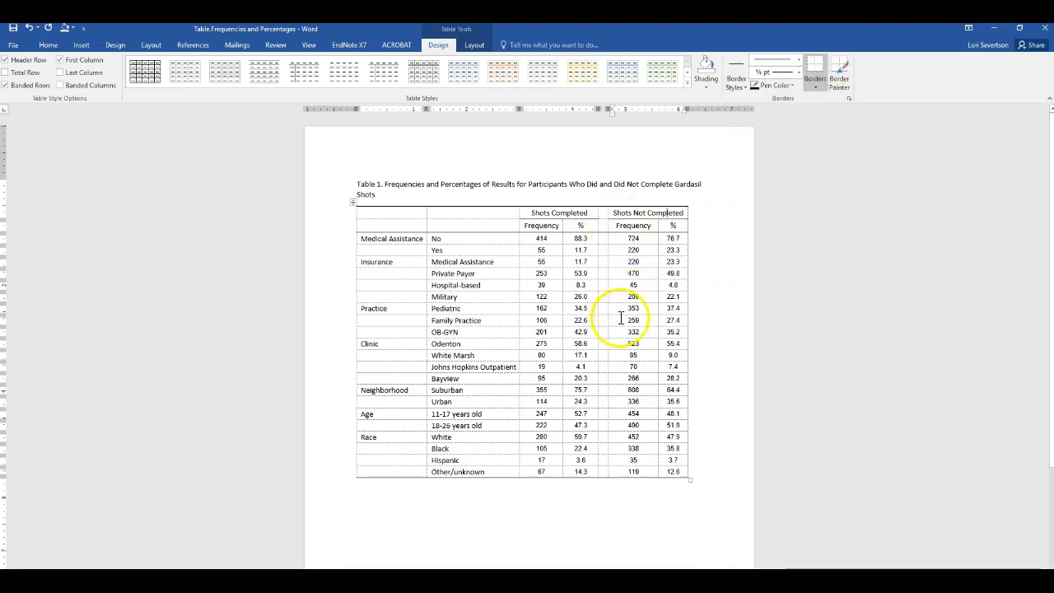
pyautogui.click(725, 328)
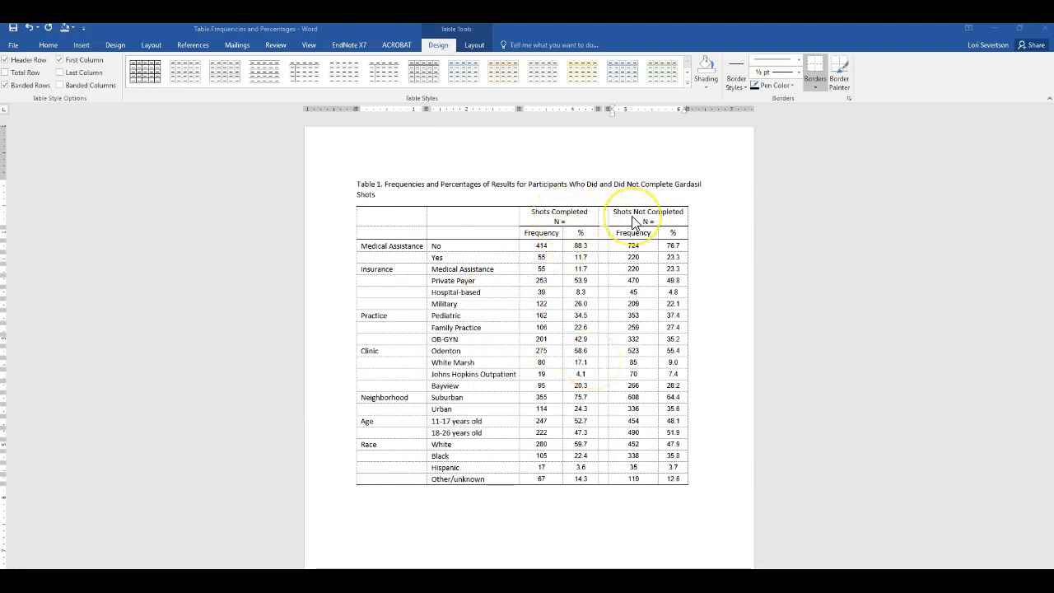
# - Change the capital N to lowercase n in the "N =" lines under both Shots Completed and Shots Not Completed
pyautogui.click(556, 220)
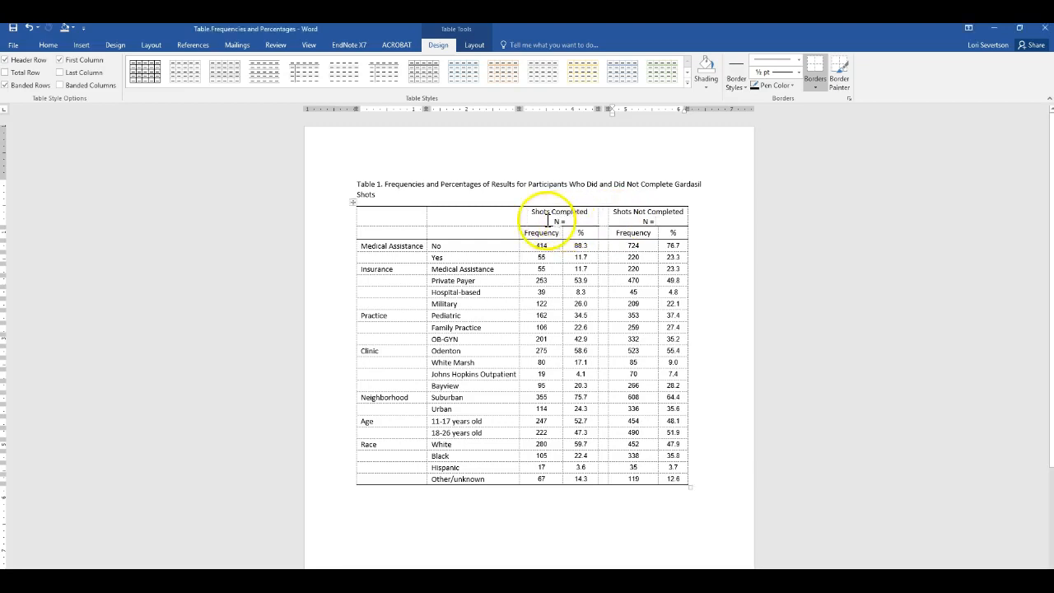
pyautogui.click(641, 221)
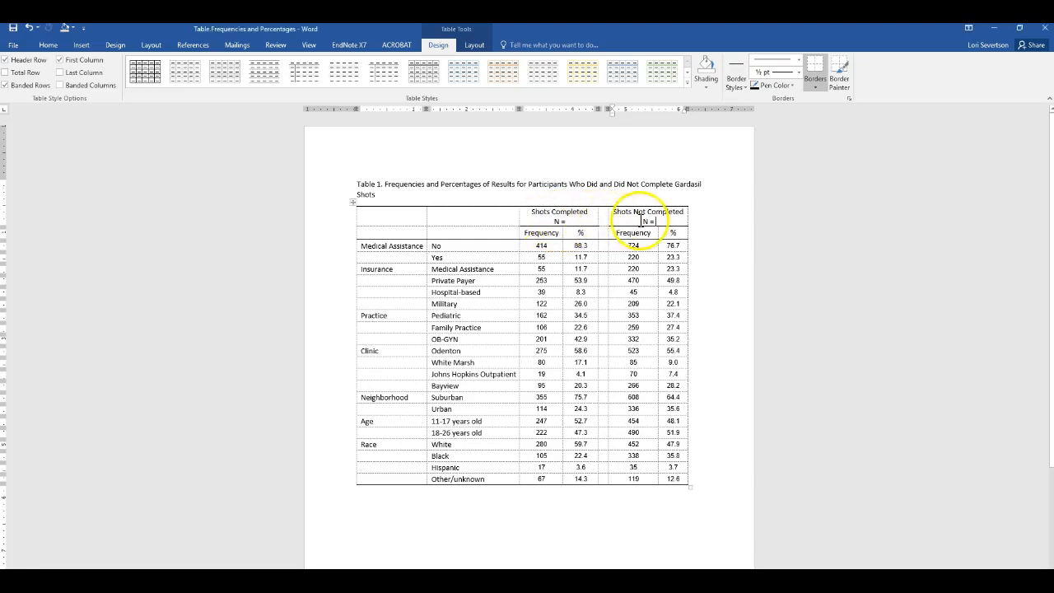
pyautogui.doubleClick(557, 220)
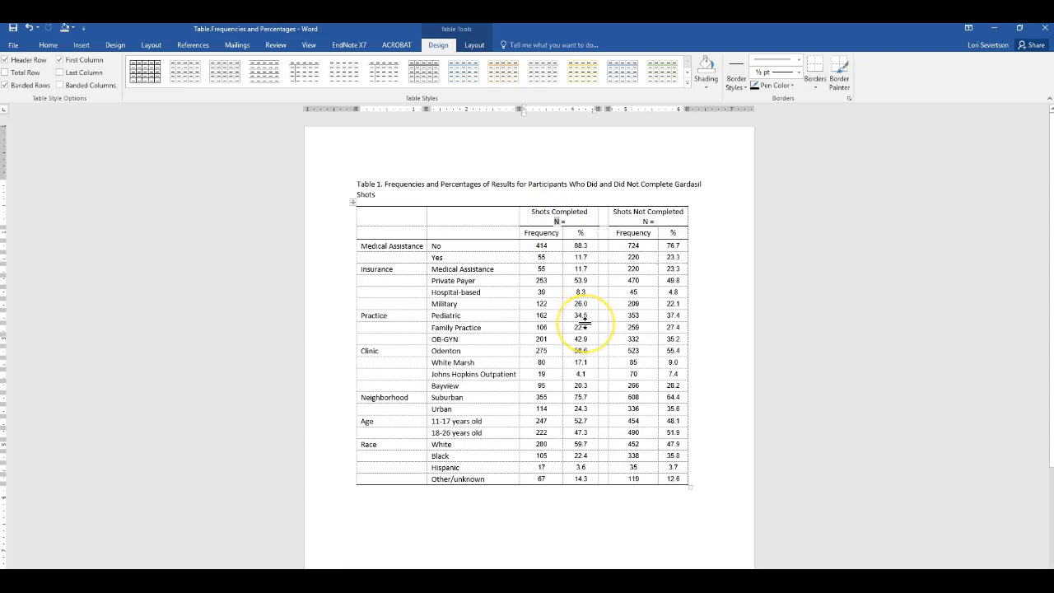
pyautogui.write('n')
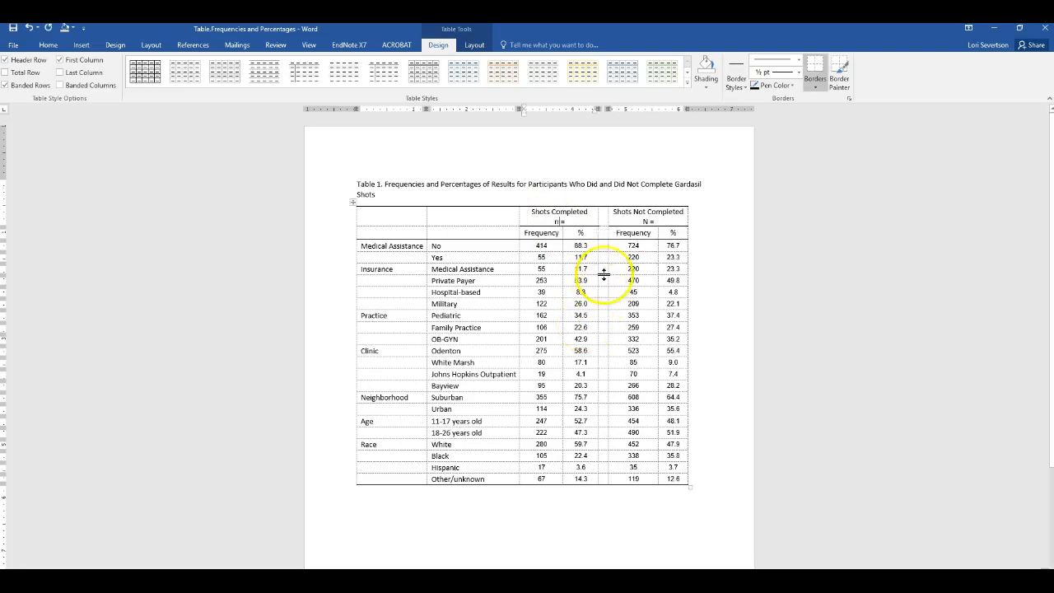
pyautogui.doubleClick(646, 221)
pyautogui.write('n')
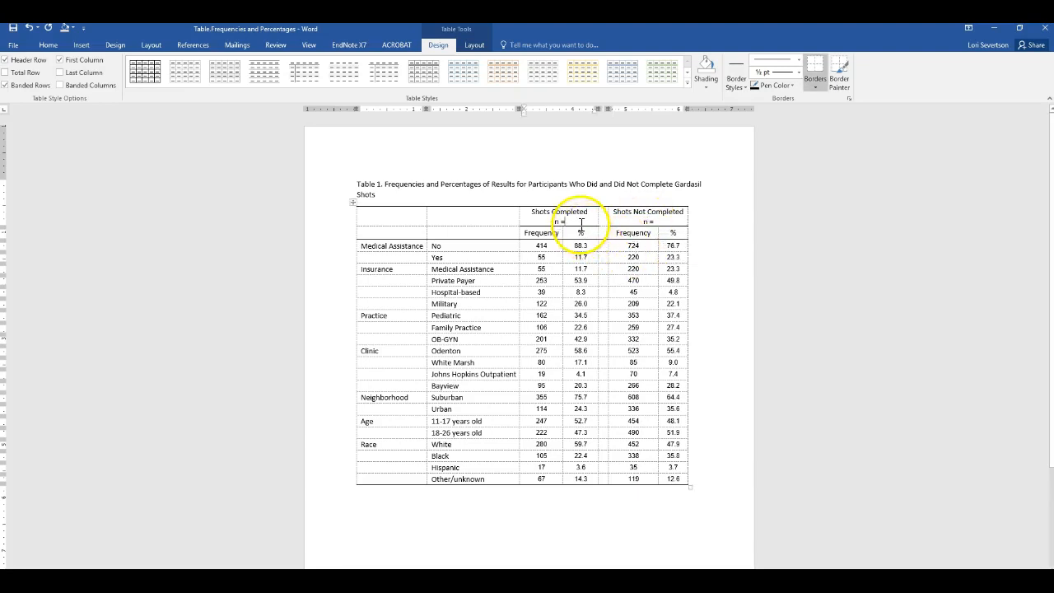
# - Enter the sample sizes in the group headers: 496 for Shots Completed and 944 for Shots Not Completed
pyautogui.click(582, 223)
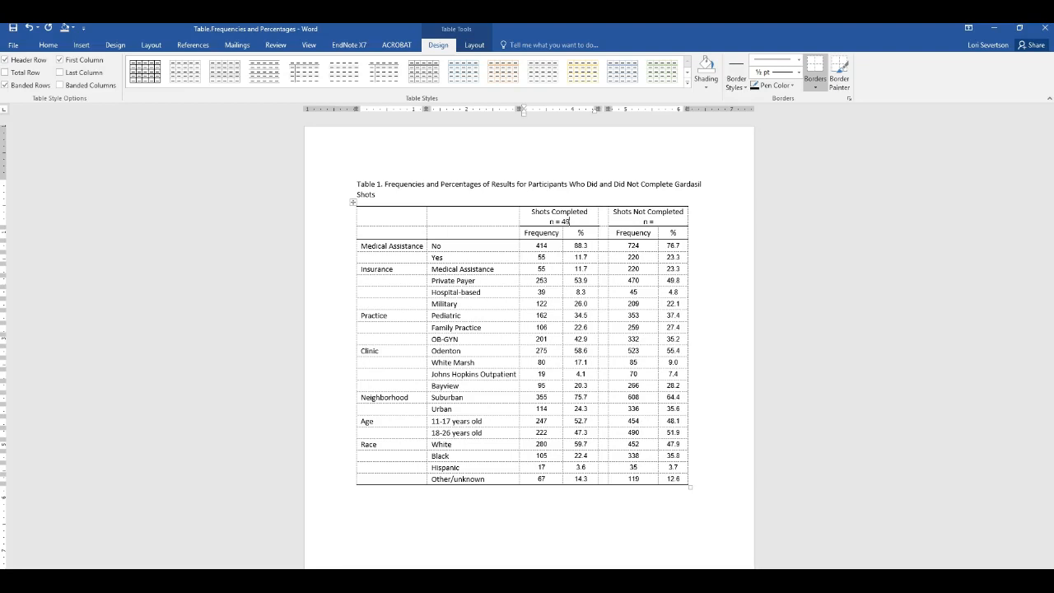
pyautogui.click(650, 222)
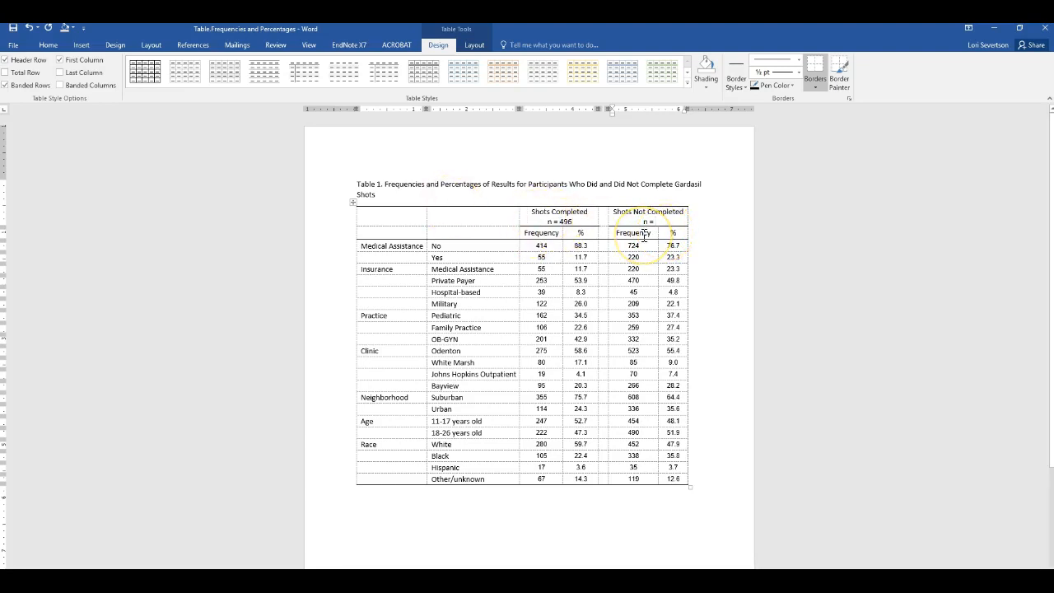
pyautogui.write('944')
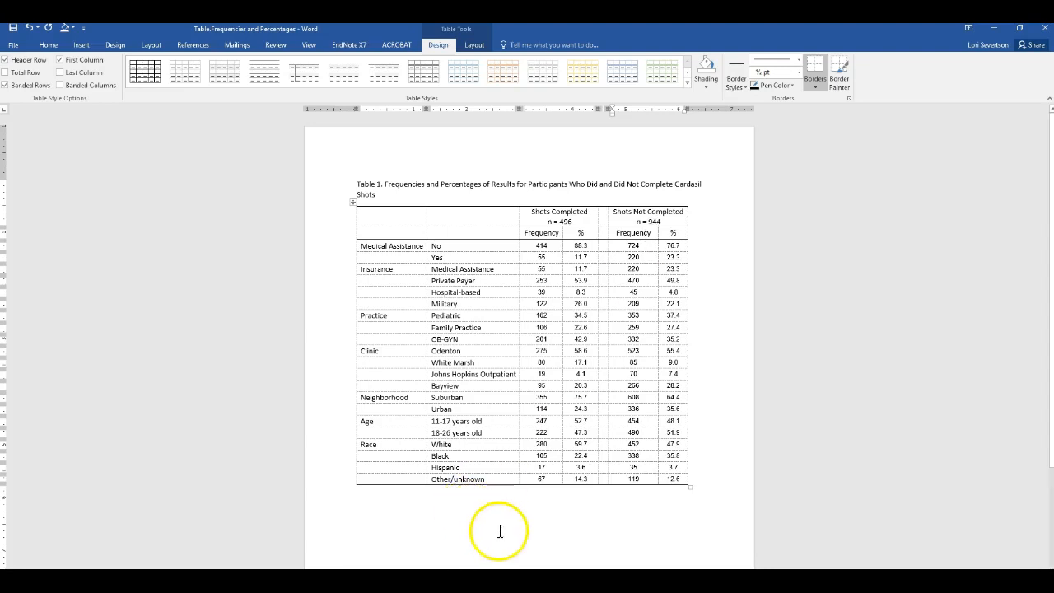